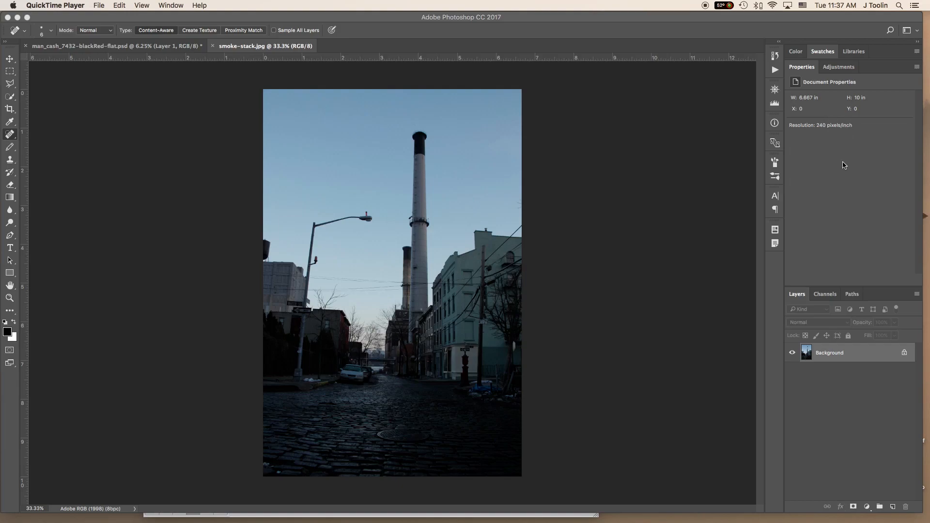
{"action": "left_click", "coordinate": [841, 70]}
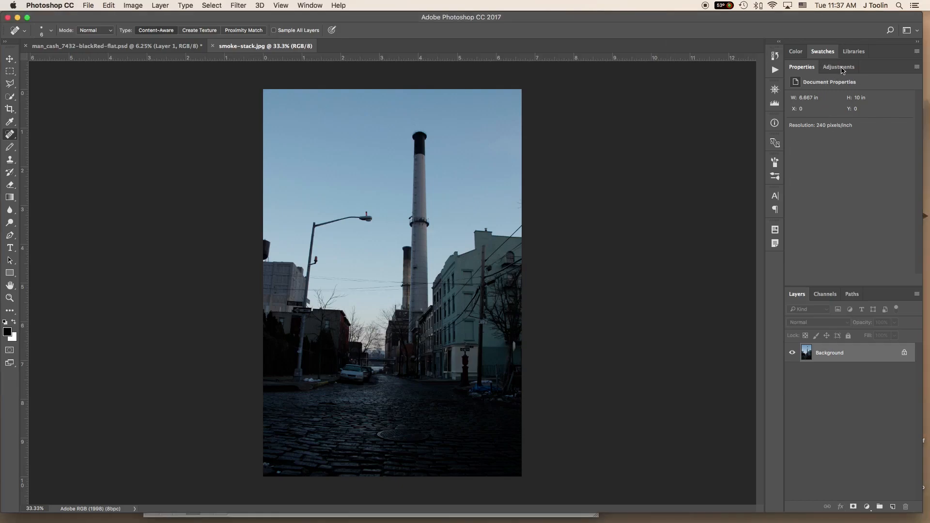
{"action": "left_click", "coordinate": [842, 71]}
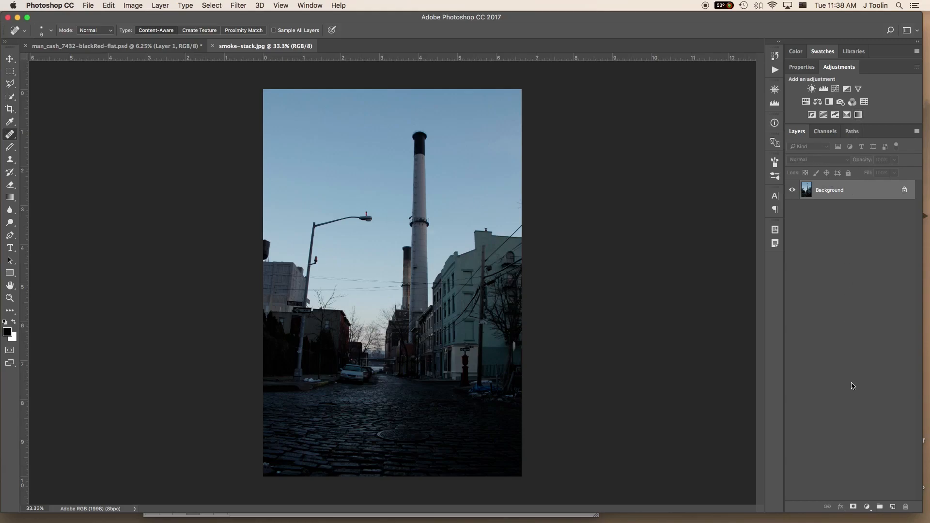
{"action": "left_click", "coordinate": [867, 508]}
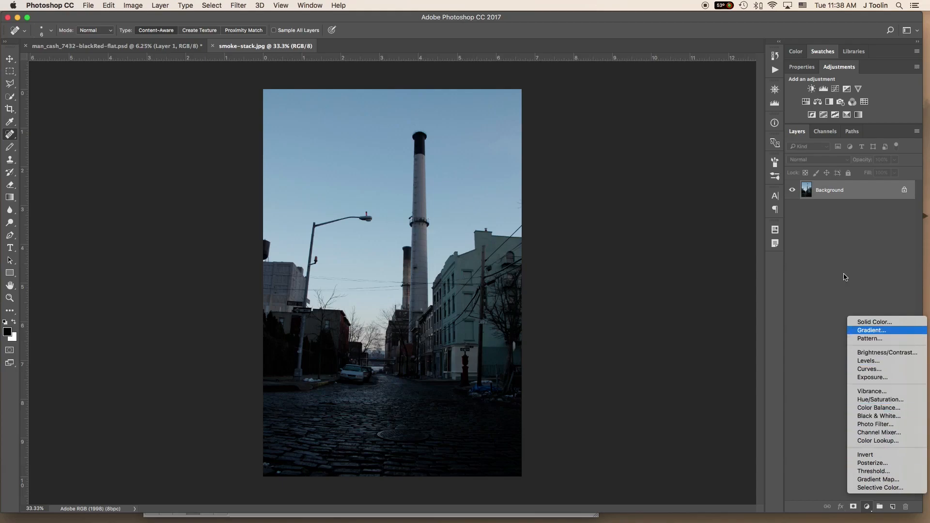
{"action": "left_click", "coordinate": [832, 408]}
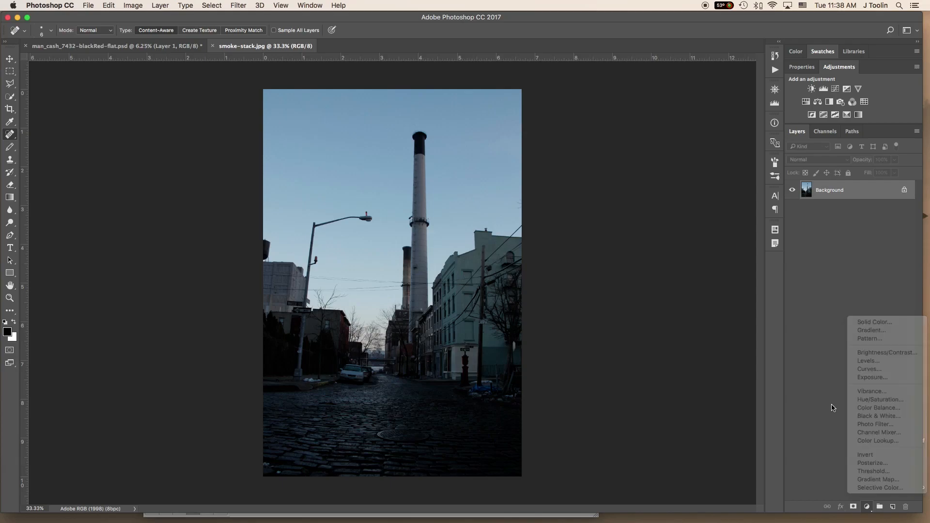
{"action": "double_click", "coordinate": [838, 68]}
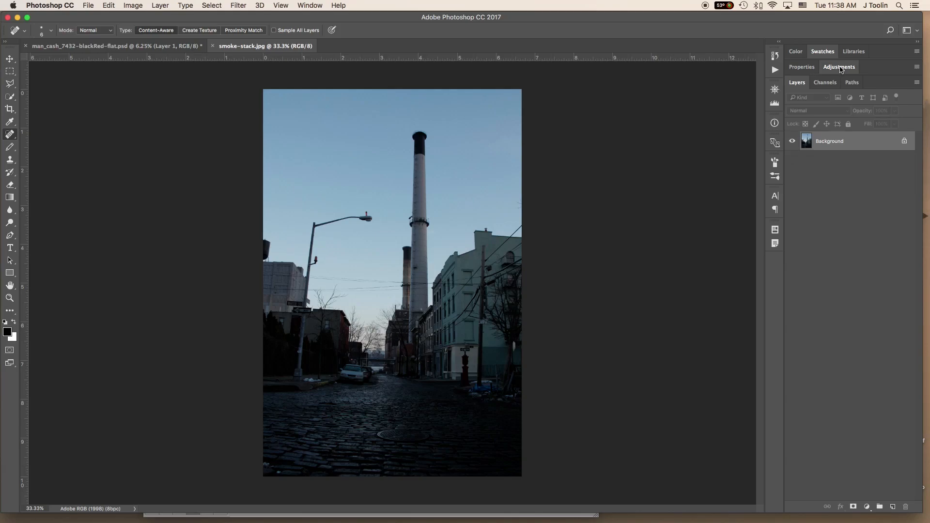
{"action": "left_click", "coordinate": [853, 87]}
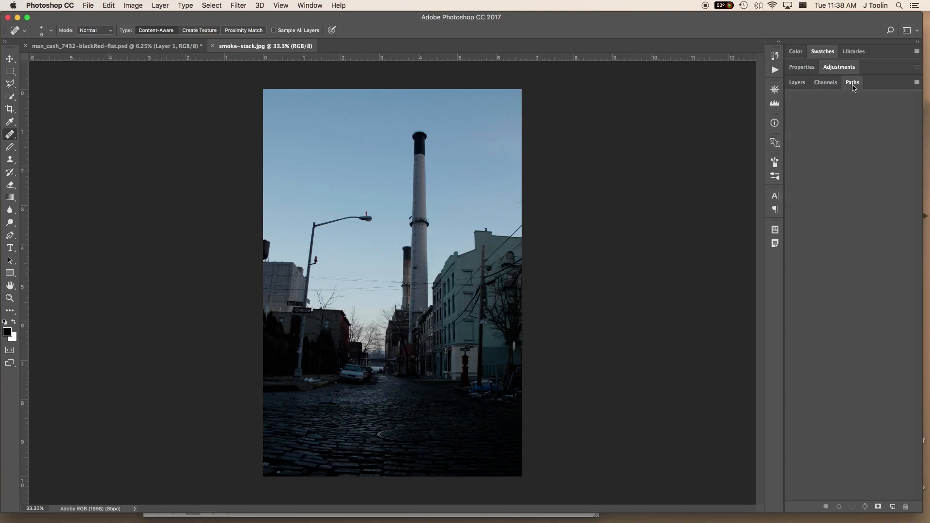
{"action": "left_click", "coordinate": [793, 87]}
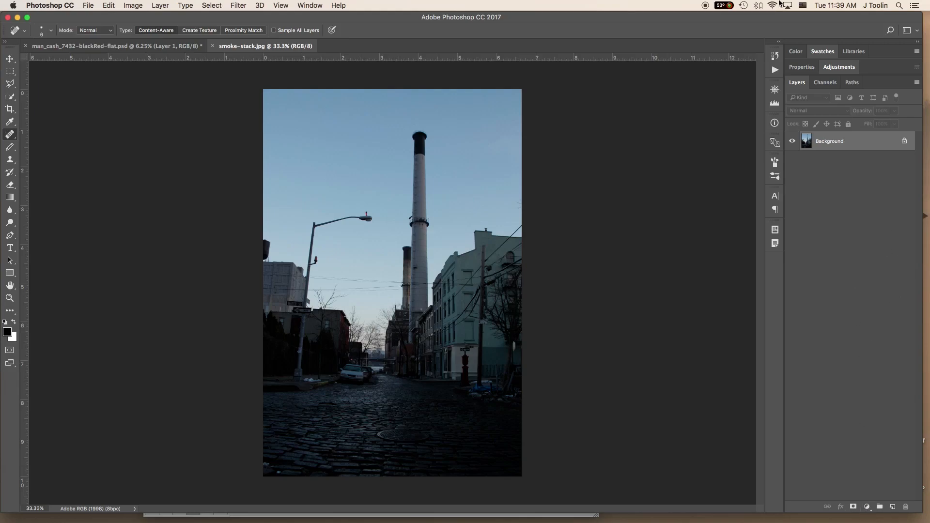
- Try an Exposure adjustment layer over the photo with the exposure raised to +1.96
{"action": "left_click", "coordinate": [842, 71]}
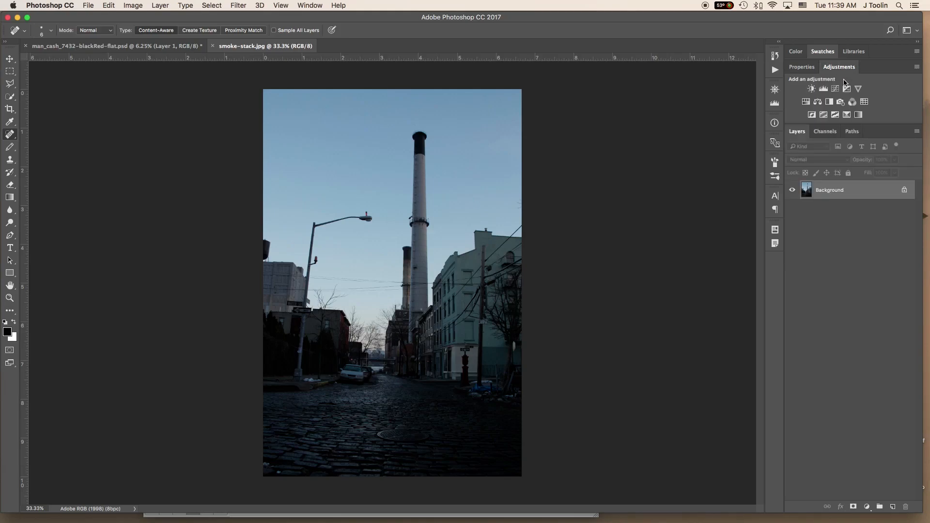
{"action": "left_click", "coordinate": [847, 90]}
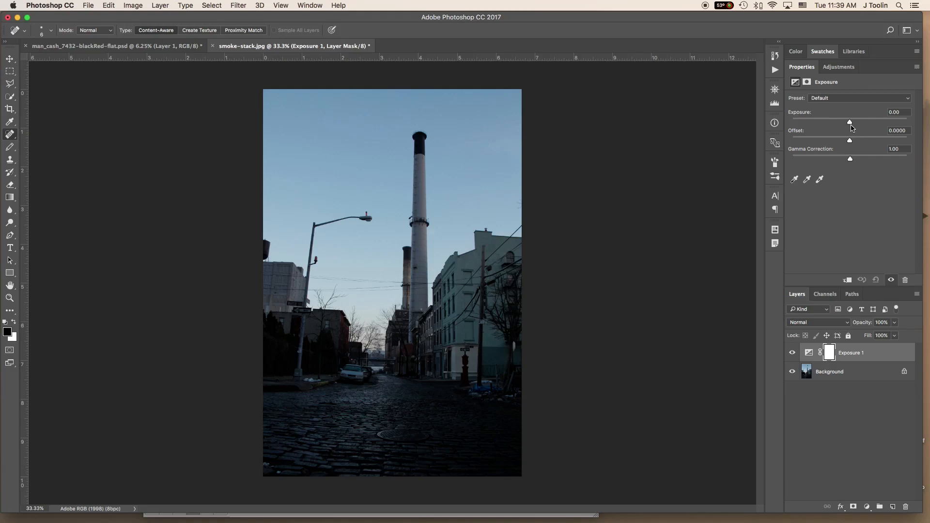
{"action": "left_click_drag", "start_coordinate": [850, 122], "coordinate": [864, 125]}
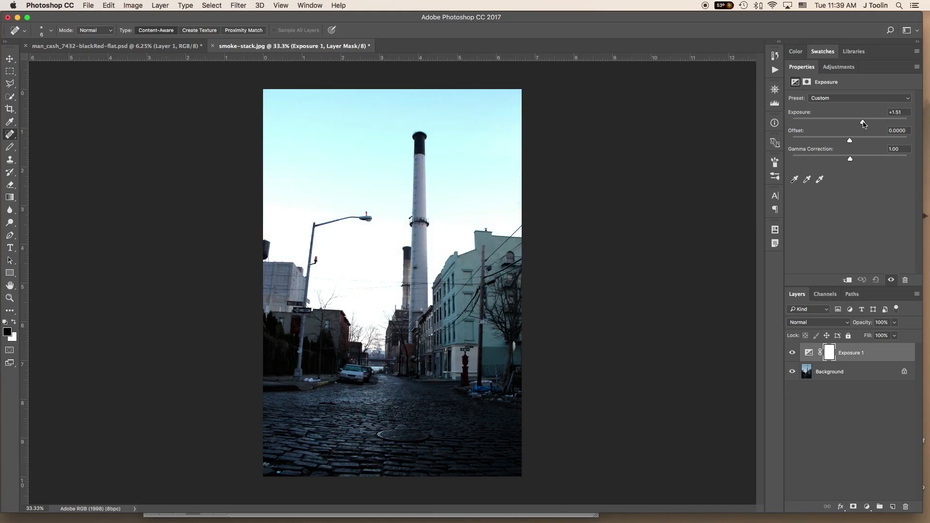
{"action": "left_click_drag", "start_coordinate": [864, 124], "coordinate": [867, 125]}
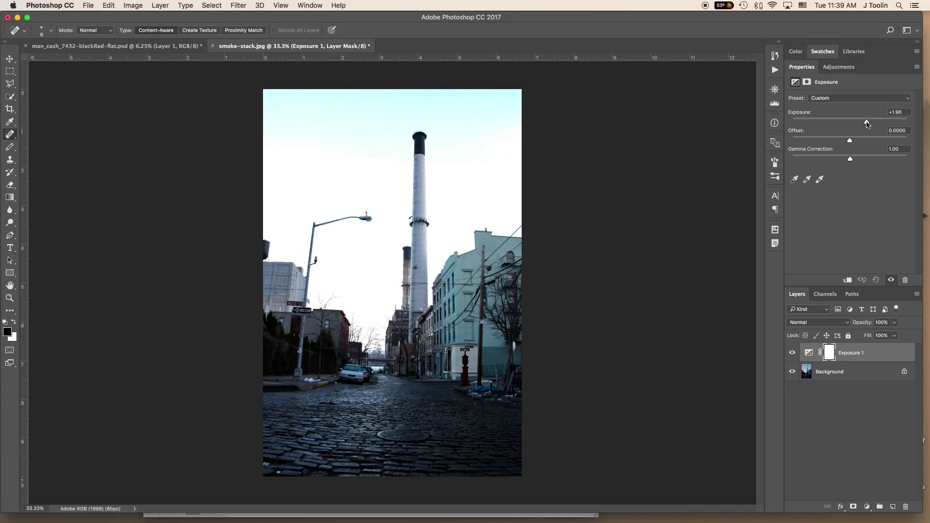
- Reset the exposure to 0 and delete the Exposure adjustment layer
{"action": "key", "text": "Return"}
{"action": "type", "text": "0"}
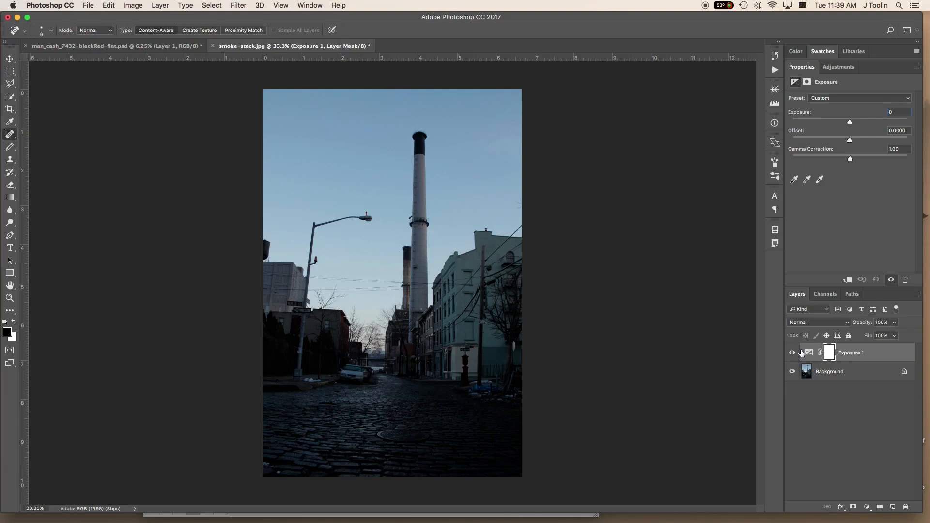
{"action": "left_click", "coordinate": [873, 355]}
{"action": "right_click", "coordinate": [873, 355]}
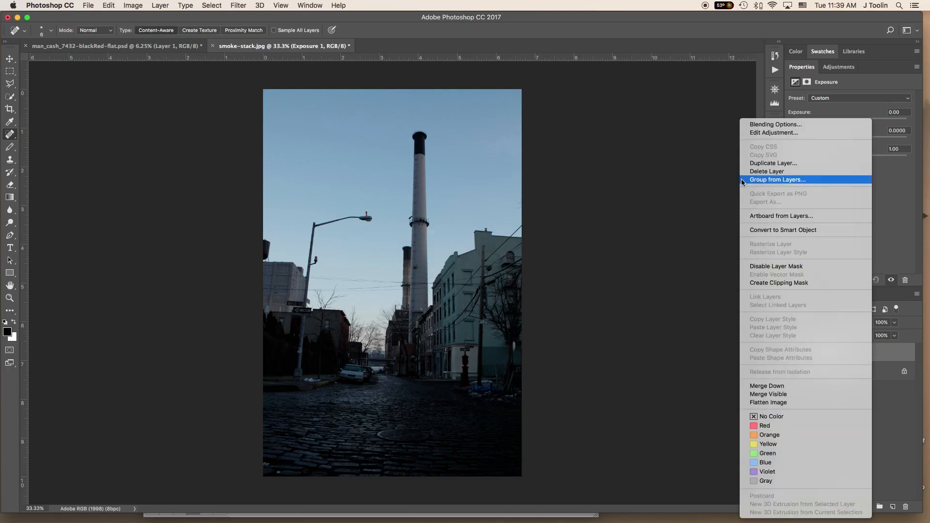
{"action": "left_click", "coordinate": [766, 171]}
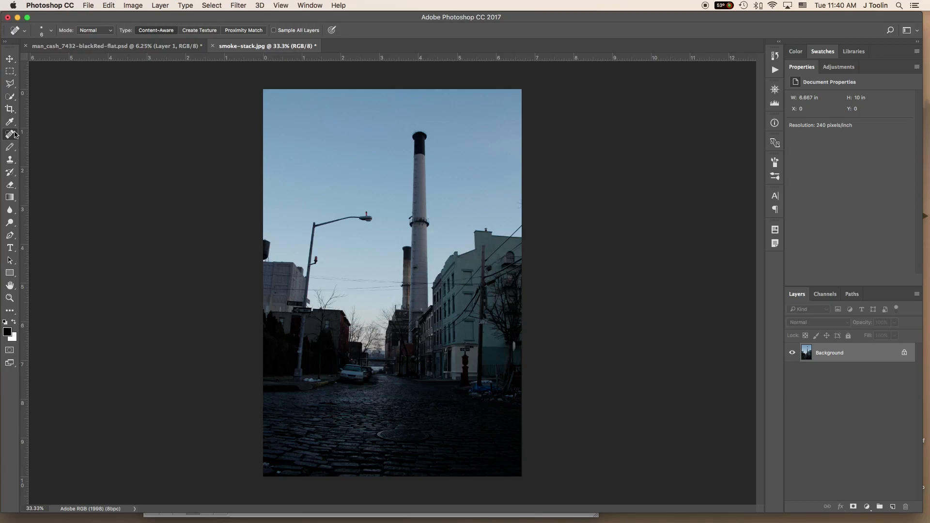
- Activate the Quick Selection tool
{"action": "left_click", "coordinate": [13, 99]}
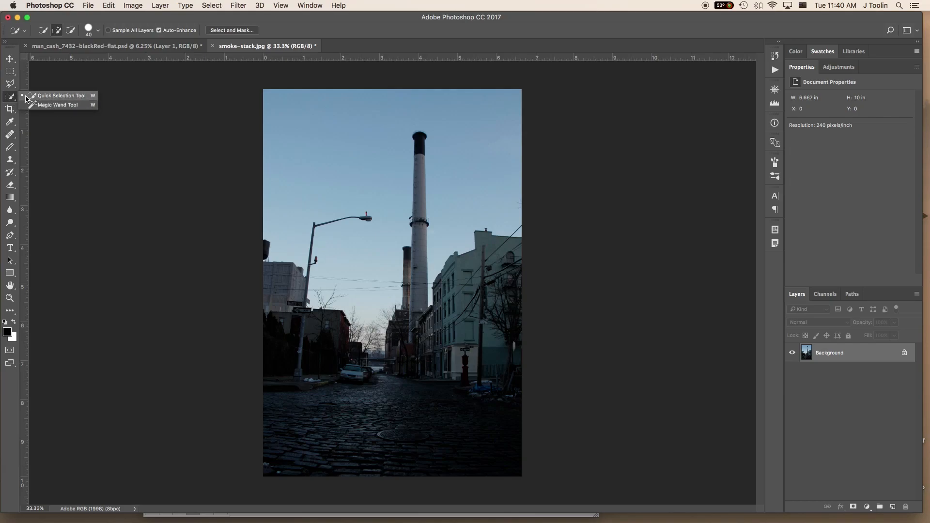
{"action": "left_click", "coordinate": [57, 97]}
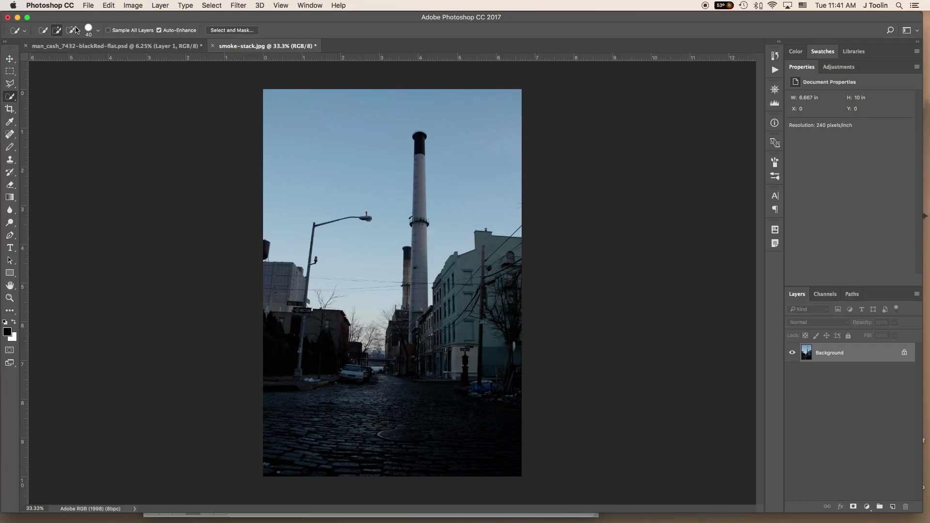
{"action": "left_click", "coordinate": [305, 5]}
{"action": "left_click", "coordinate": [307, 5]}
{"action": "left_click", "coordinate": [309, 6]}
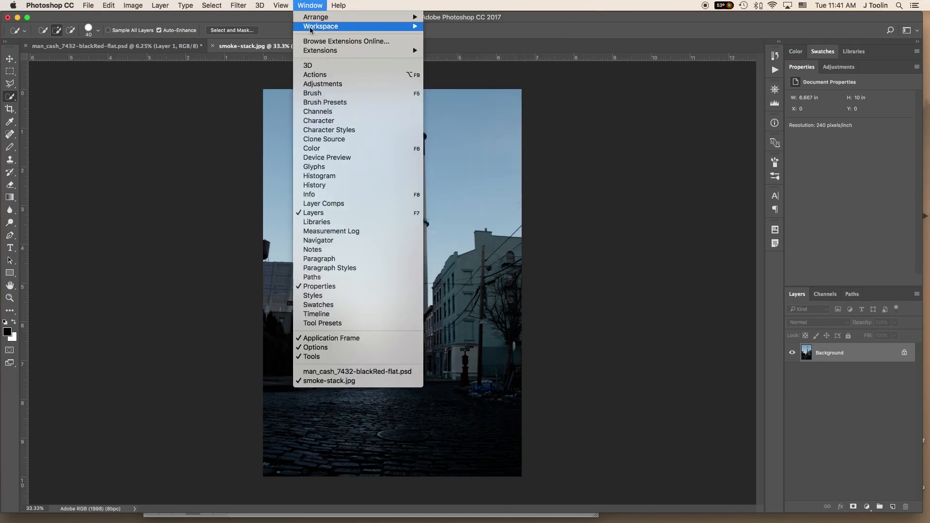
{"action": "mouse_move", "coordinate": [310, 29]}
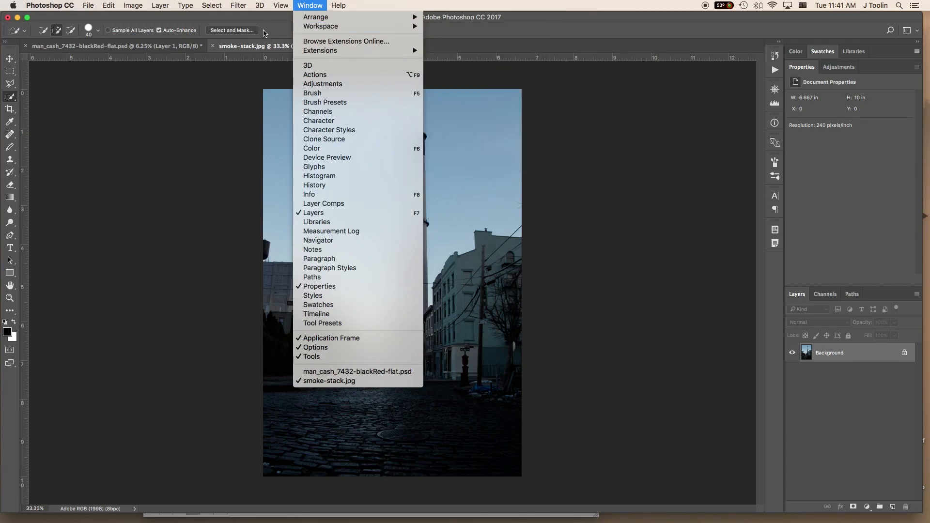
{"action": "left_click", "coordinate": [266, 20]}
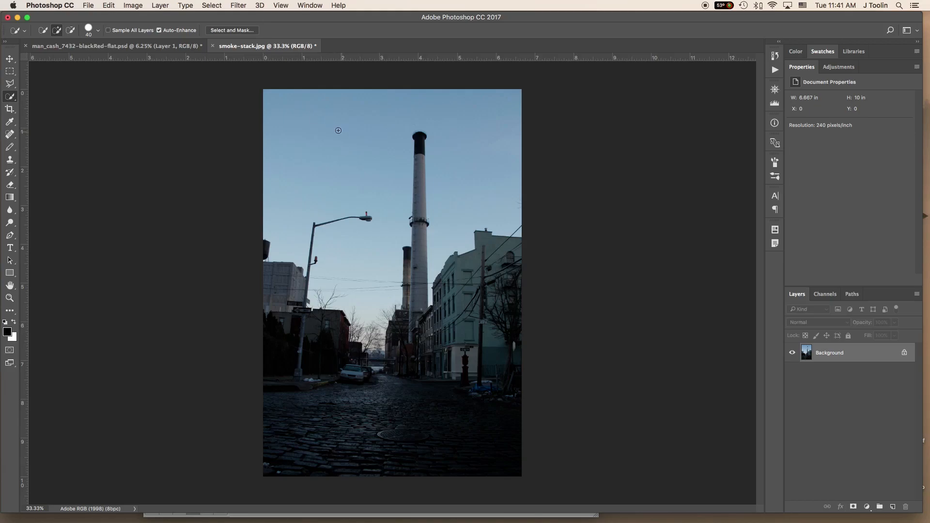
- Select the upper sky above the street lamp and around the tall smokestack
{"action": "mouse_move", "coordinate": [313, 127]}
{"action": "left_mouse_down"}
{"action": "mouse_move", "coordinate": [337, 158]}
{"action": "mouse_move", "coordinate": [354, 155]}
{"action": "mouse_move", "coordinate": [348, 140]}
{"action": "mouse_move", "coordinate": [359, 137]}
{"action": "mouse_move", "coordinate": [372, 156]}
{"action": "mouse_move", "coordinate": [370, 173]}
{"action": "mouse_move", "coordinate": [311, 182]}
{"action": "mouse_move", "coordinate": [299, 140]}
{"action": "mouse_move", "coordinate": [485, 124]}
{"action": "left_mouse_up"}
{"action": "left_click_drag", "start_coordinate": [432, 115], "coordinate": [508, 116]}
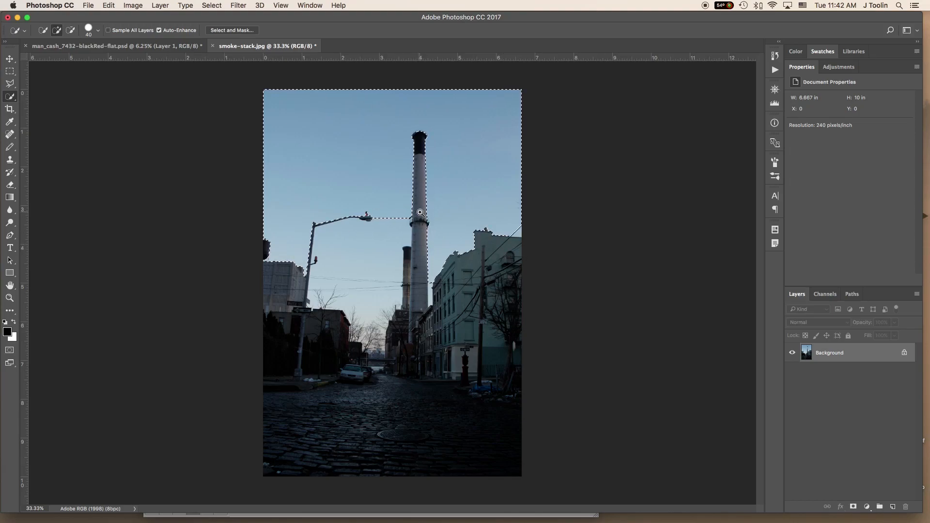
- Extend the selection with a size 20 brush to the sky below the street lamp, between the lamp post and smokestacks
{"action": "left_click", "coordinate": [343, 261]}
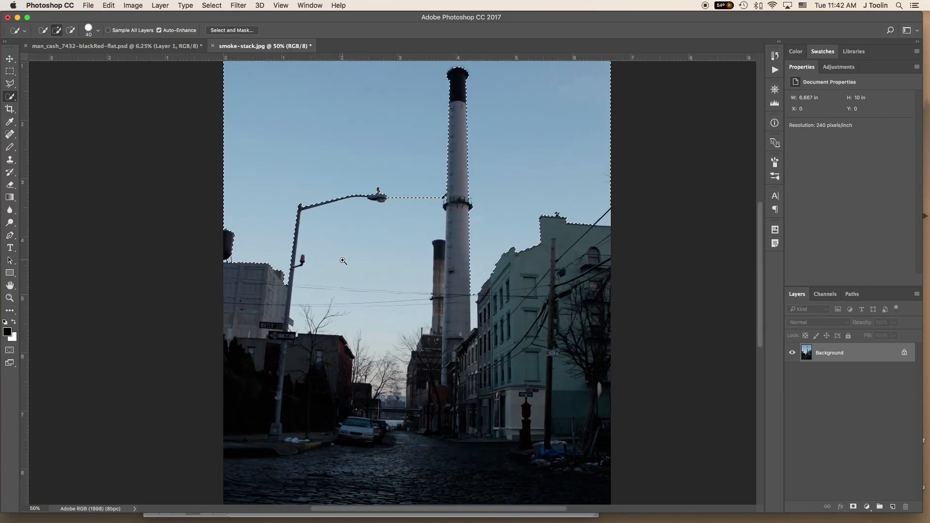
{"action": "left_click", "coordinate": [408, 271]}
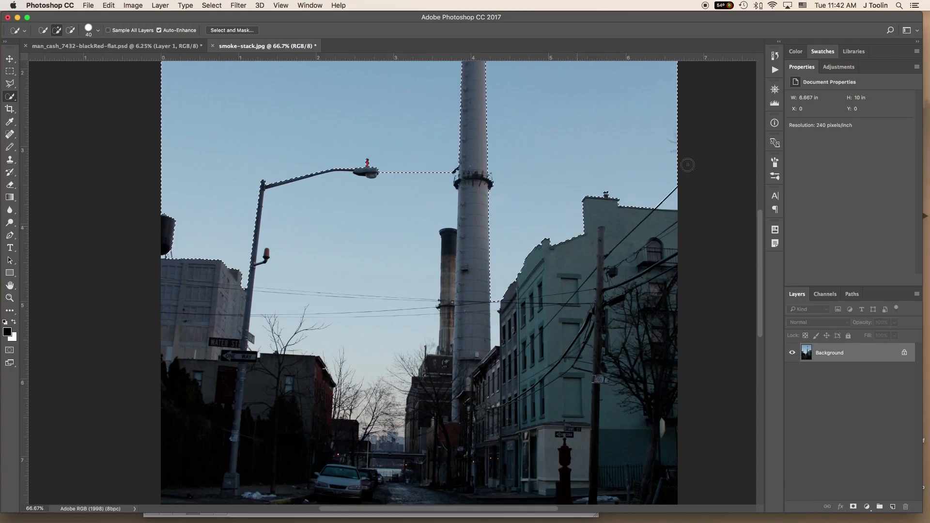
{"action": "left_click", "coordinate": [776, 90]}
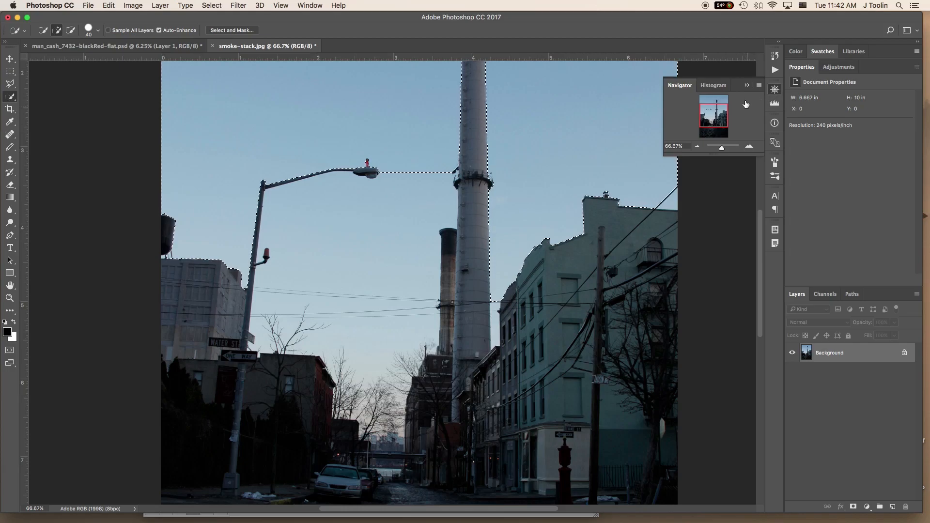
{"action": "mouse_move", "coordinate": [722, 149]}
{"action": "left_mouse_down"}
{"action": "mouse_move", "coordinate": [708, 148]}
{"action": "mouse_move", "coordinate": [733, 150]}
{"action": "mouse_move", "coordinate": [724, 150]}
{"action": "left_mouse_up"}
{"action": "mouse_move", "coordinate": [713, 117]}
{"action": "left_mouse_down"}
{"action": "mouse_move", "coordinate": [714, 108]}
{"action": "mouse_move", "coordinate": [711, 115]}
{"action": "left_mouse_up"}
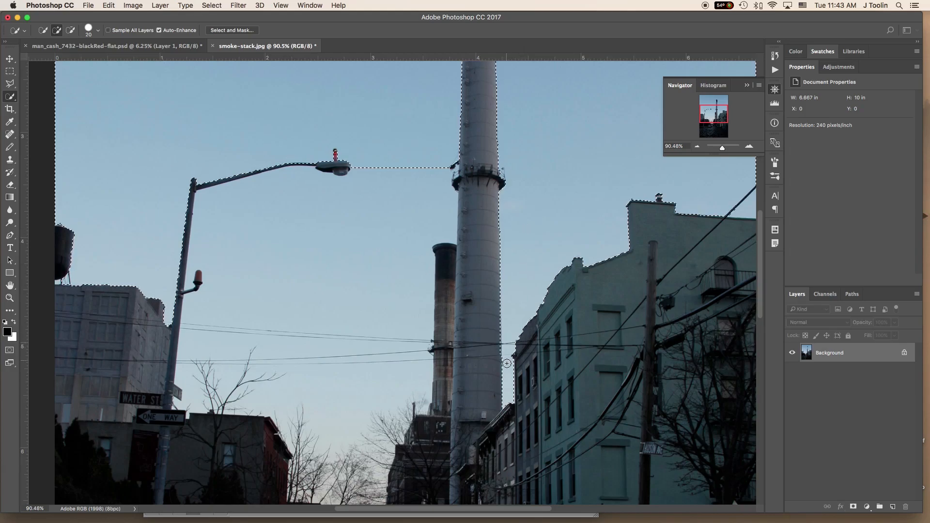
{"action": "left_click_drag", "start_coordinate": [521, 307], "coordinate": [354, 305]}
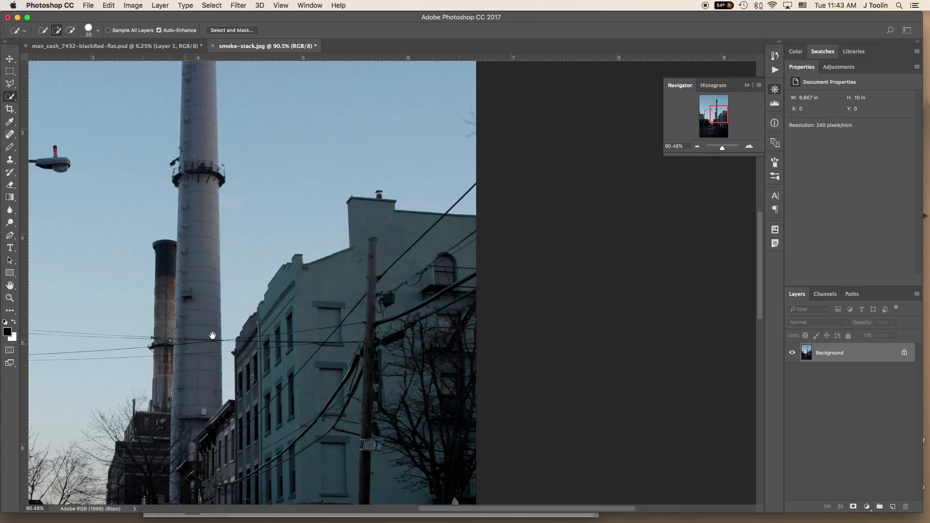
{"action": "left_click_drag", "start_coordinate": [191, 338], "coordinate": [633, 310]}
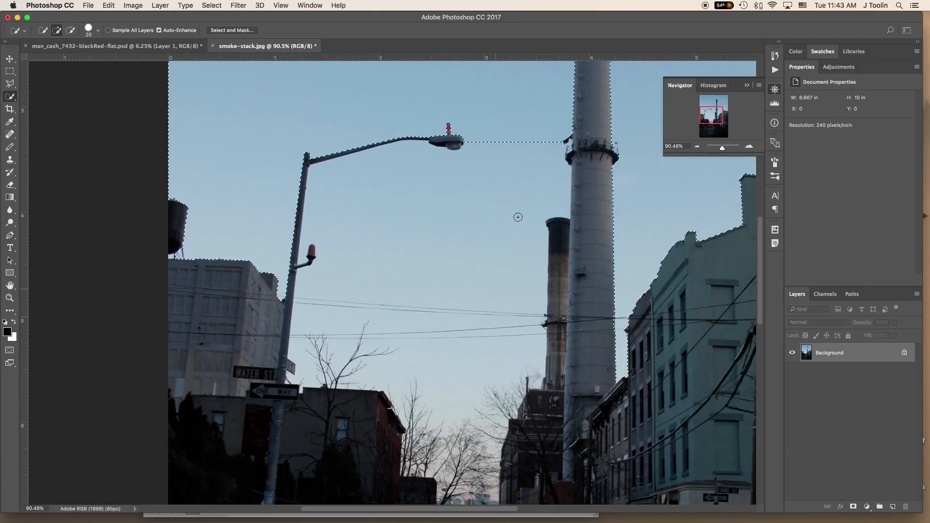
{"action": "left_click", "coordinate": [496, 188]}
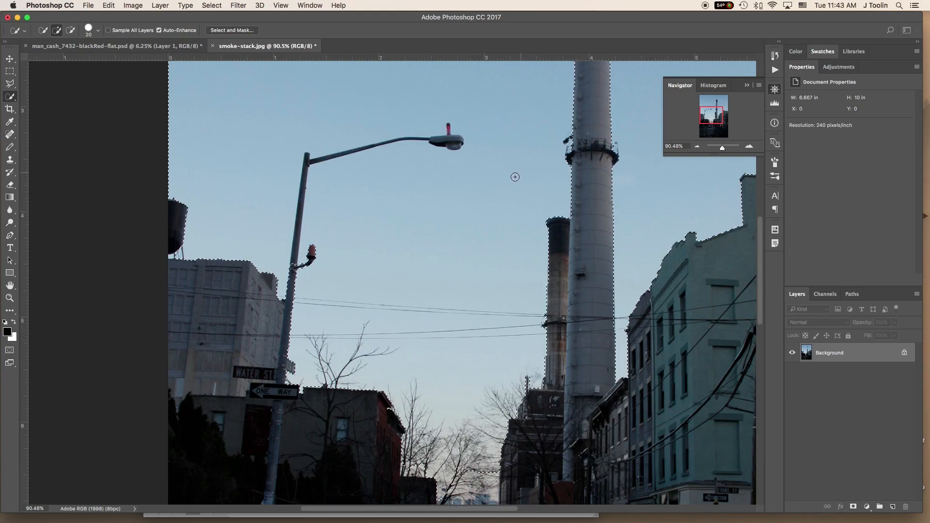
{"action": "left_click", "coordinate": [421, 375]}
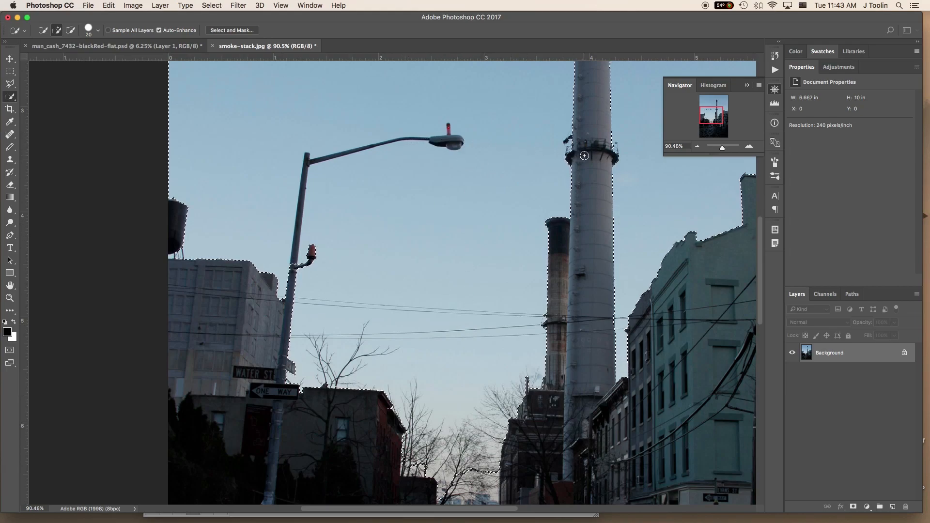
- Add the small patch of sky beneath the water tank to the selection, using a smaller brush
{"action": "scroll", "coordinate": [486, 223], "scroll_direction": "down", "scroll_amount": 5}
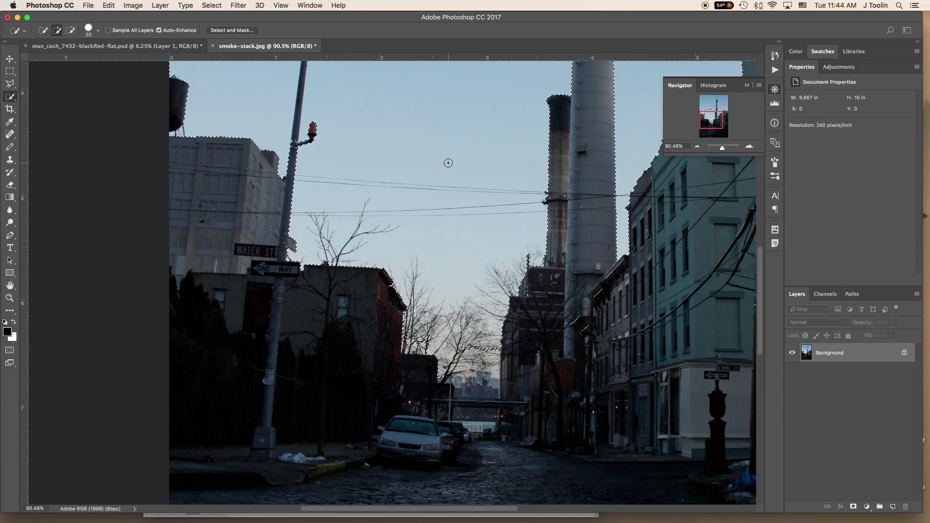
{"action": "left_click_drag", "start_coordinate": [438, 131], "coordinate": [452, 279]}
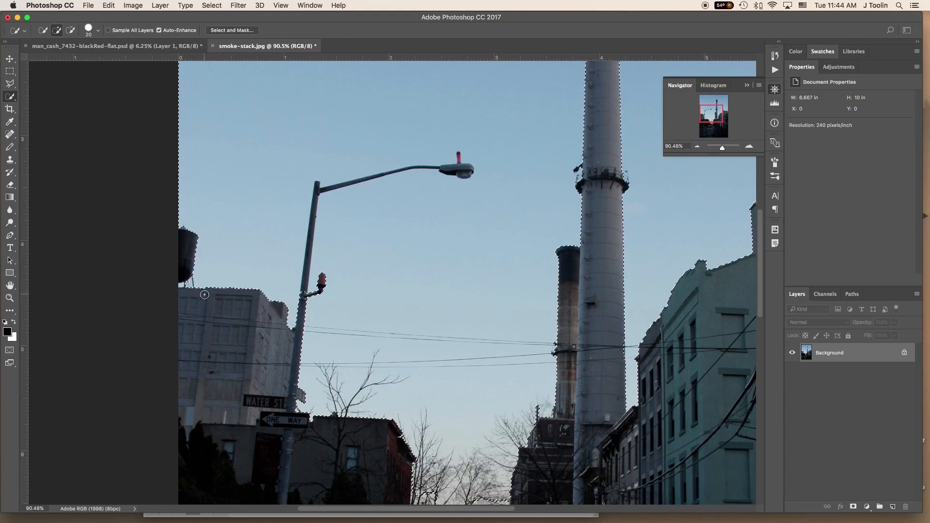
{"action": "scroll", "coordinate": [199, 285], "scroll_direction": "up", "scroll_amount": 3}
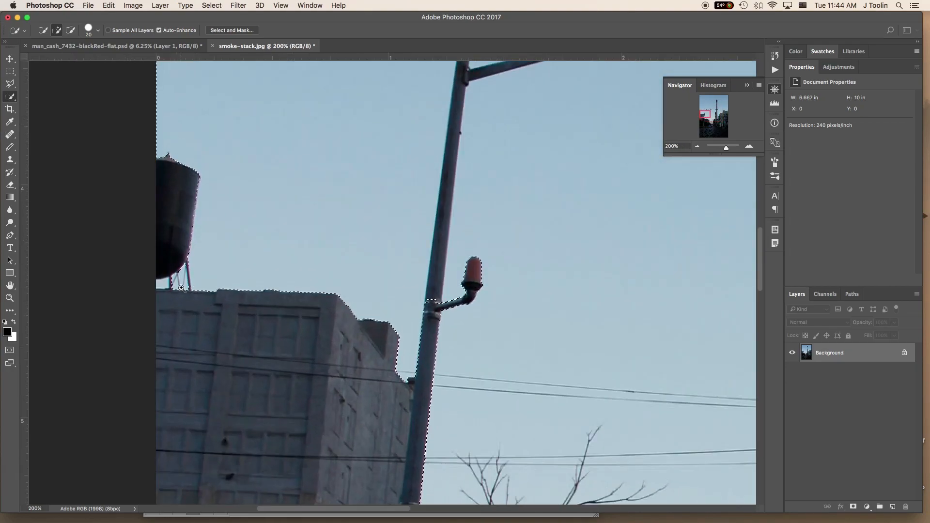
{"action": "scroll", "coordinate": [172, 287], "scroll_direction": "up", "scroll_amount": 2}
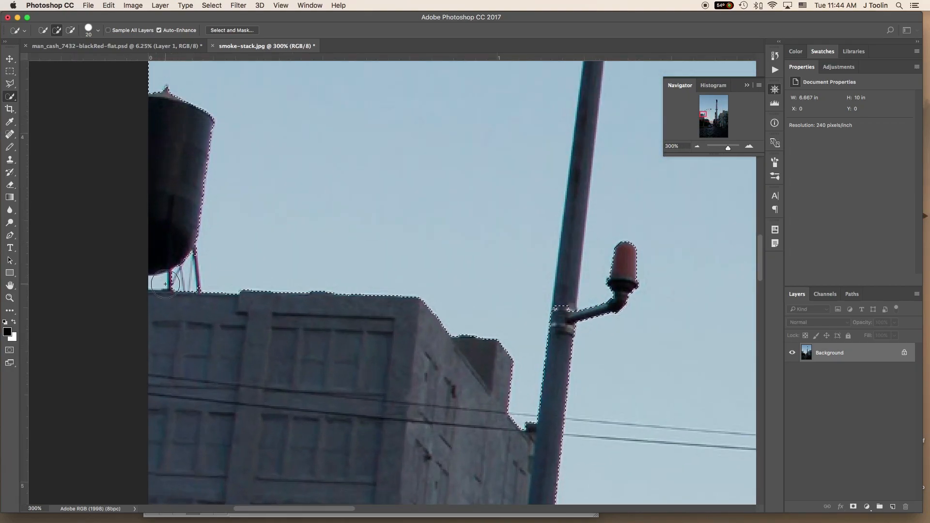
{"action": "key", "text": "bracketleft"}
{"action": "key", "text": "bracketleft"}
{"action": "key", "text": "bracketleft"}
{"action": "key", "text": "bracketleft"}
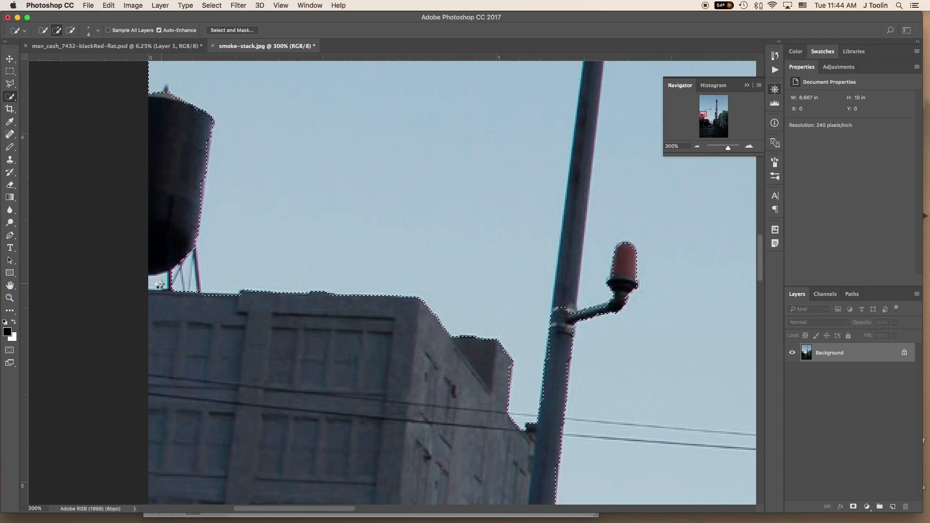
{"action": "left_click", "coordinate": [161, 283]}
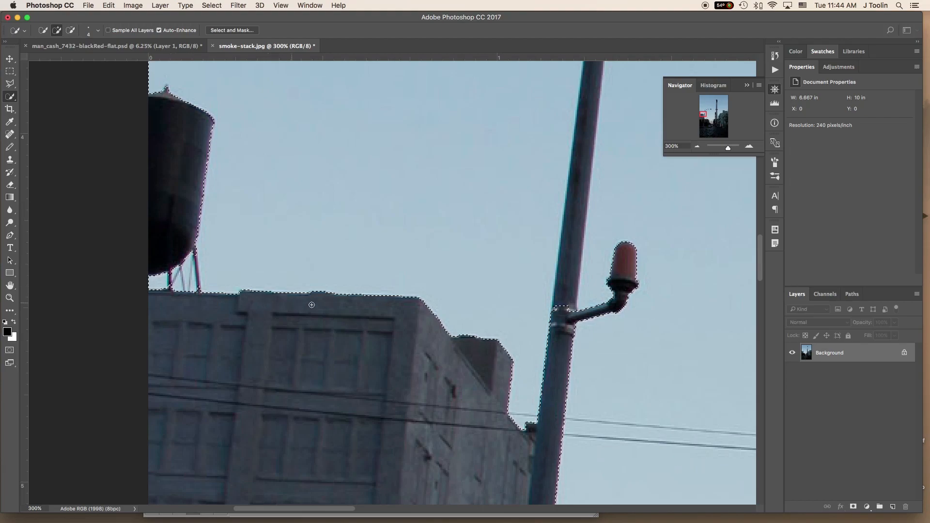
- Inspect the selection edge along the rooftops, street signs, bare trees and buildings down to the cobblestone street
{"action": "left_click_drag", "start_coordinate": [644, 349], "coordinate": [424, 95]}
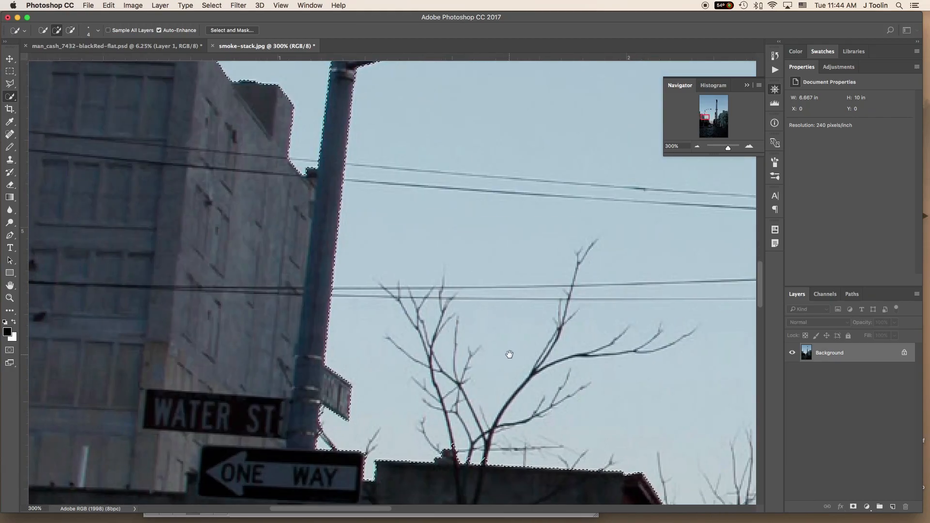
{"action": "left_click_drag", "start_coordinate": [508, 353], "coordinate": [370, 94]}
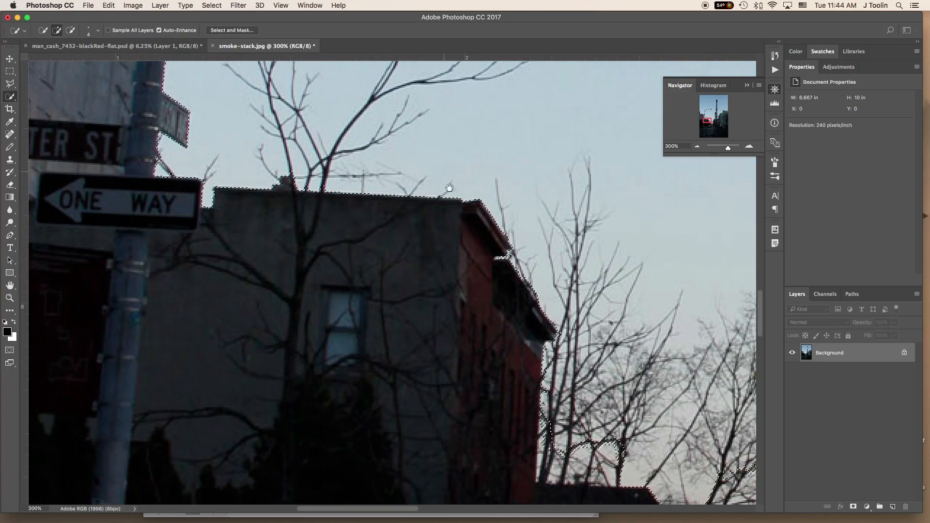
{"action": "left_click_drag", "start_coordinate": [602, 321], "coordinate": [428, 96]}
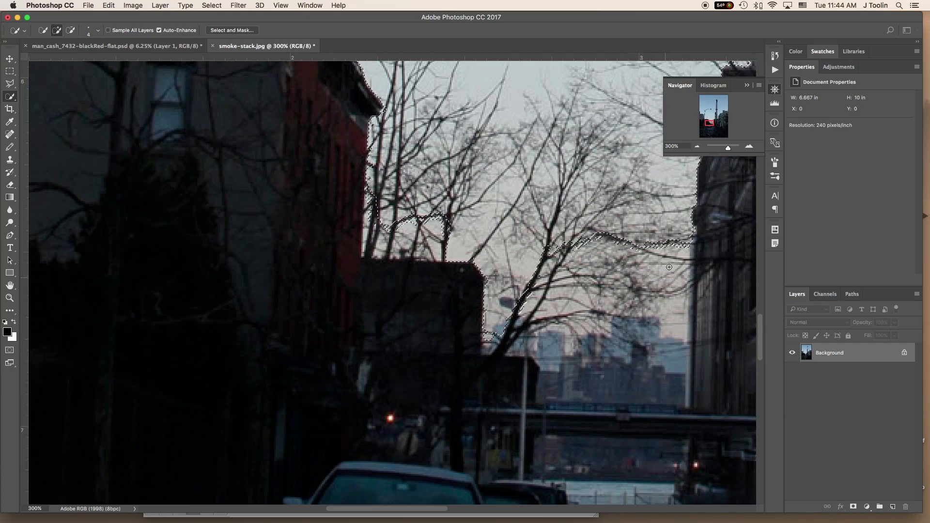
{"action": "left_click_drag", "start_coordinate": [651, 287], "coordinate": [293, 354]}
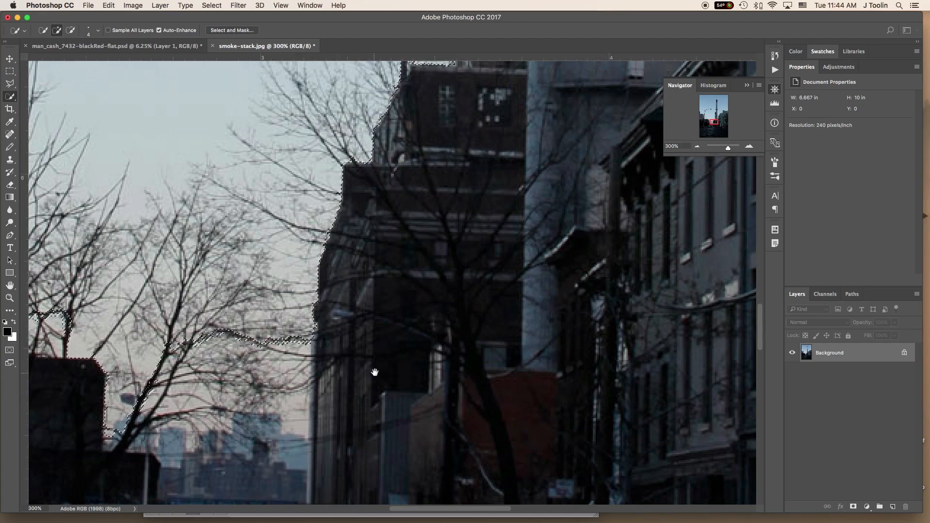
{"action": "left_click_drag", "start_coordinate": [375, 372], "coordinate": [575, 56]}
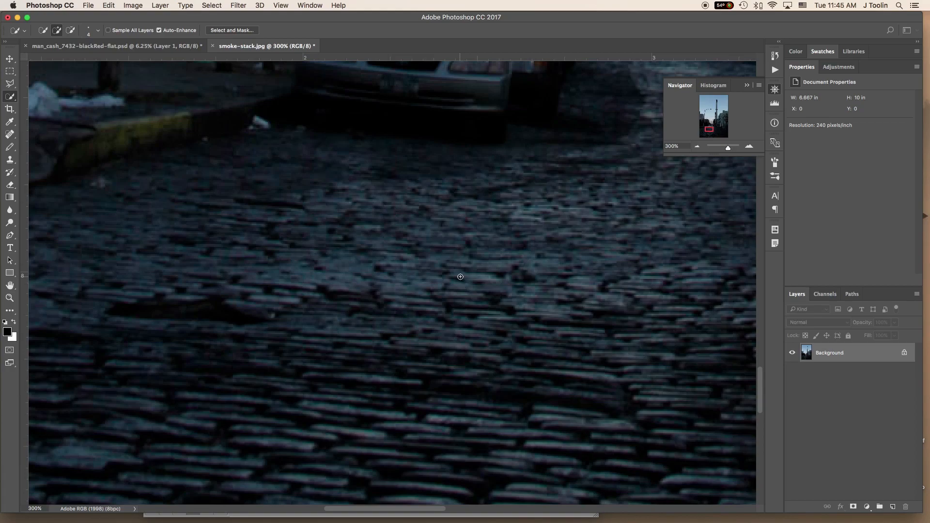
{"action": "key", "text": "super+0"}
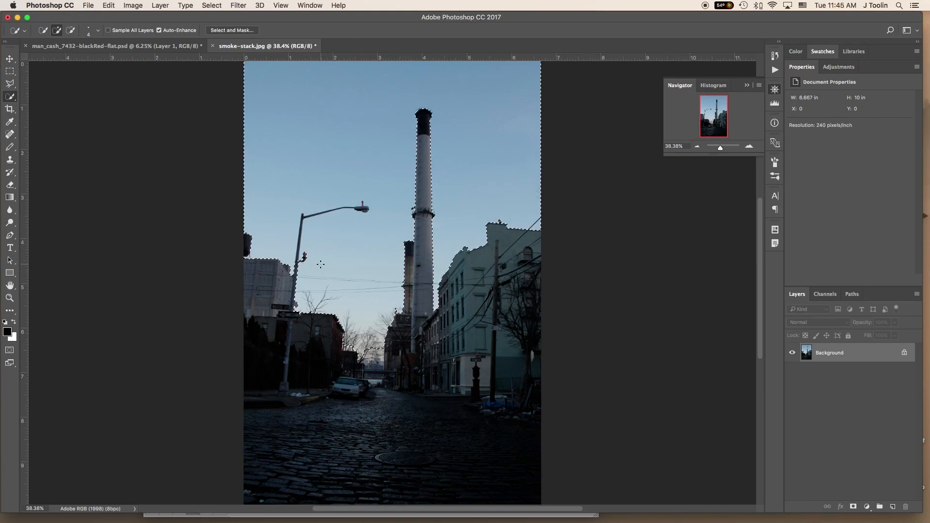
- Subtract the street lamp's vertical post from the sky selection with the Quick Selection tool
{"action": "left_click", "coordinate": [302, 251], "text": "super"}
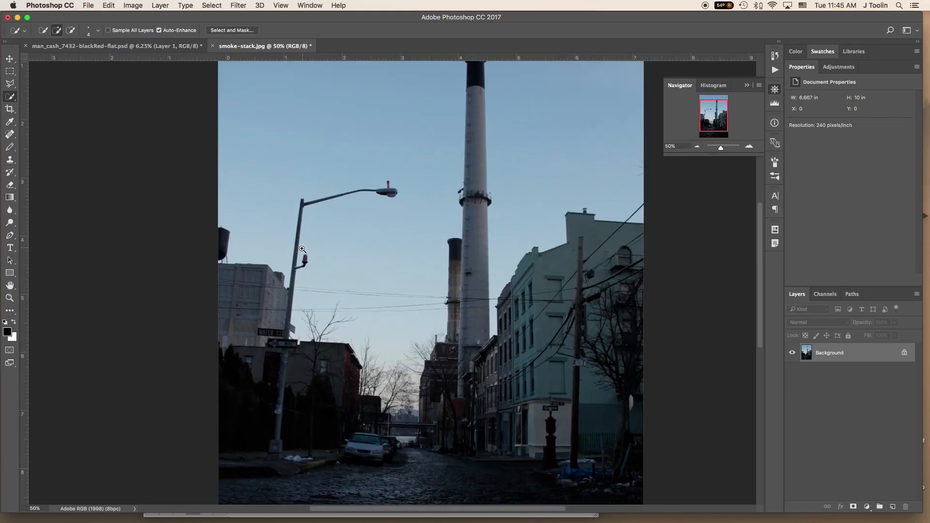
{"action": "left_click", "coordinate": [302, 251], "text": "super"}
{"action": "left_click_drag", "start_coordinate": [330, 204], "coordinate": [371, 334]}
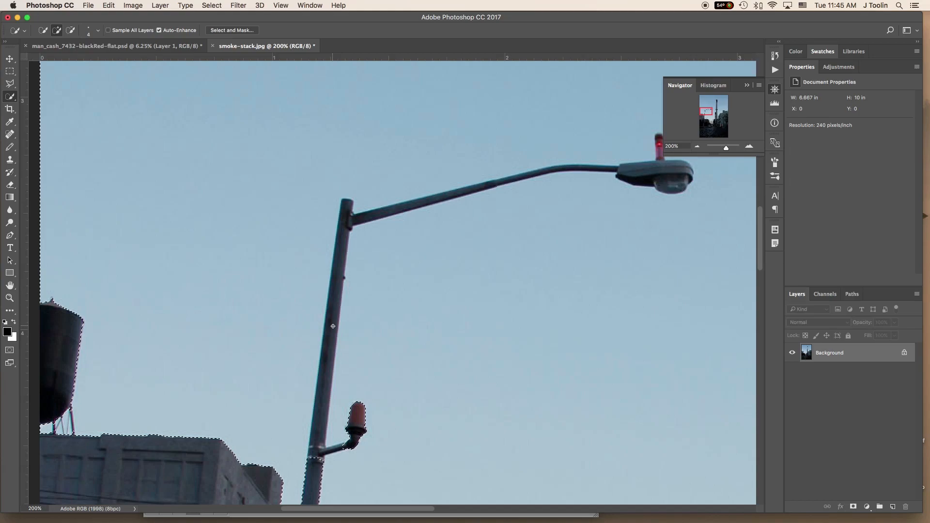
{"action": "key", "text": "alt"}
{"action": "key", "text": "alt"}
{"action": "key", "text": "alt"}
{"action": "key", "text": "alt"}
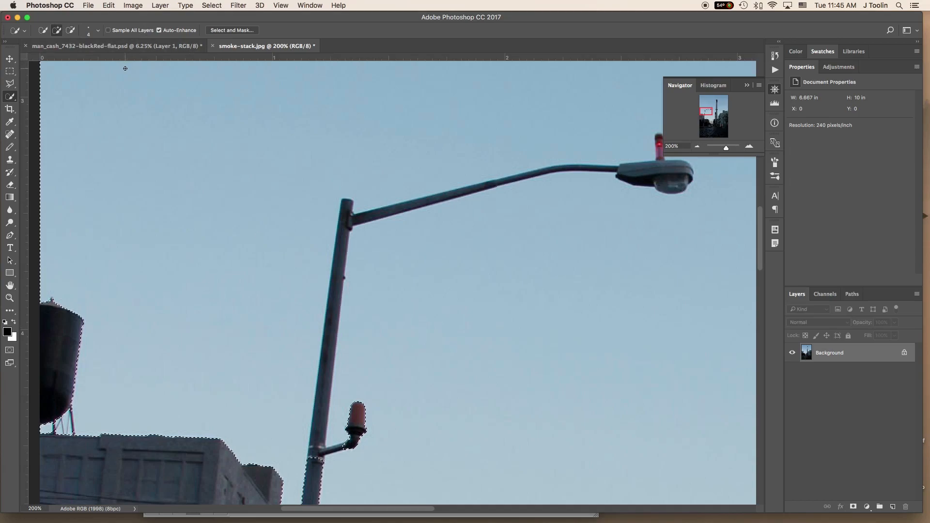
{"action": "key", "text": "alt"}
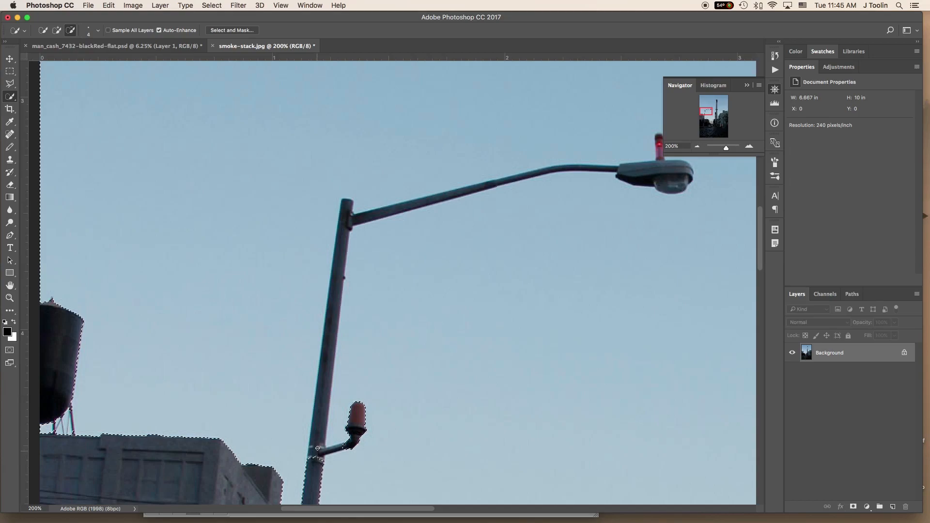
{"action": "left_click_drag", "start_coordinate": [323, 397], "coordinate": [346, 206]}
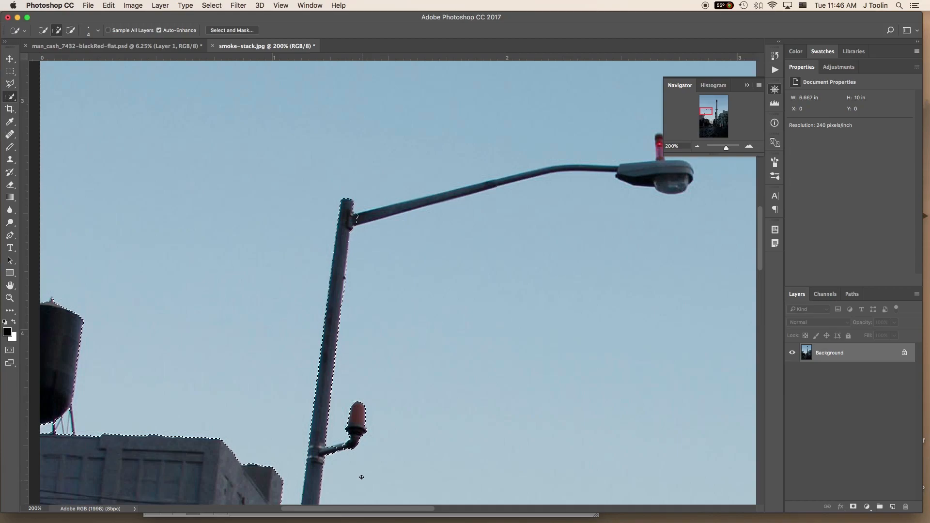
{"action": "key", "text": "alt"}
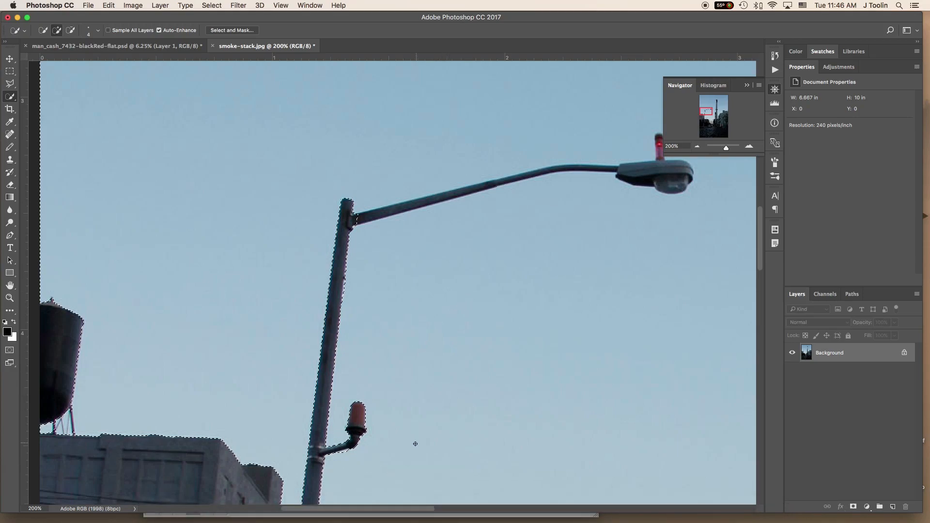
- Switch to the Polygonal Lasso tool and set its feather to 0 px
{"action": "key", "text": "space"}
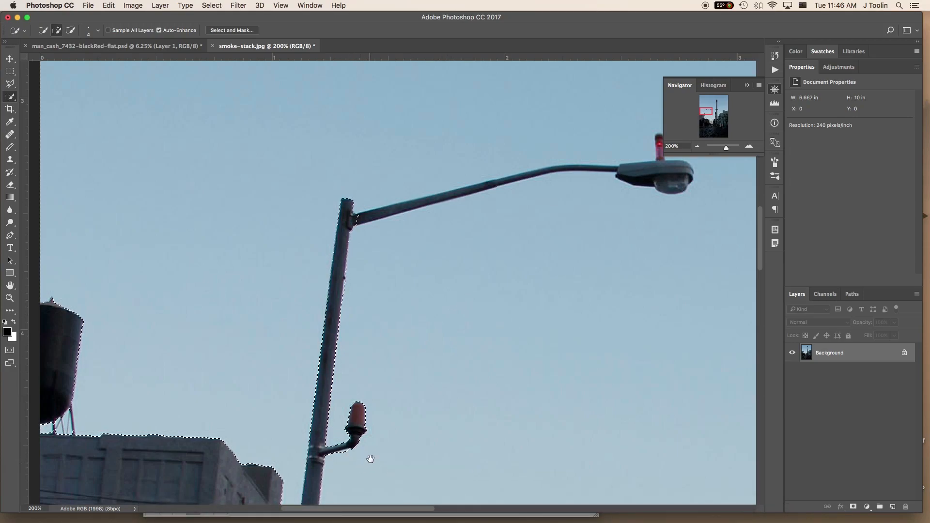
{"action": "left_click_drag", "start_coordinate": [370, 461], "coordinate": [370, 408]}
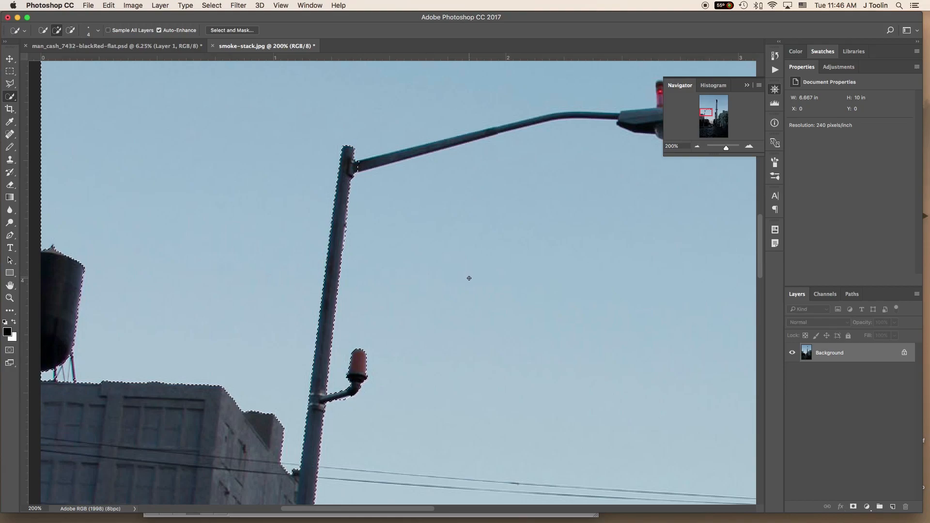
{"action": "left_click_drag", "start_coordinate": [469, 278], "coordinate": [355, 392]}
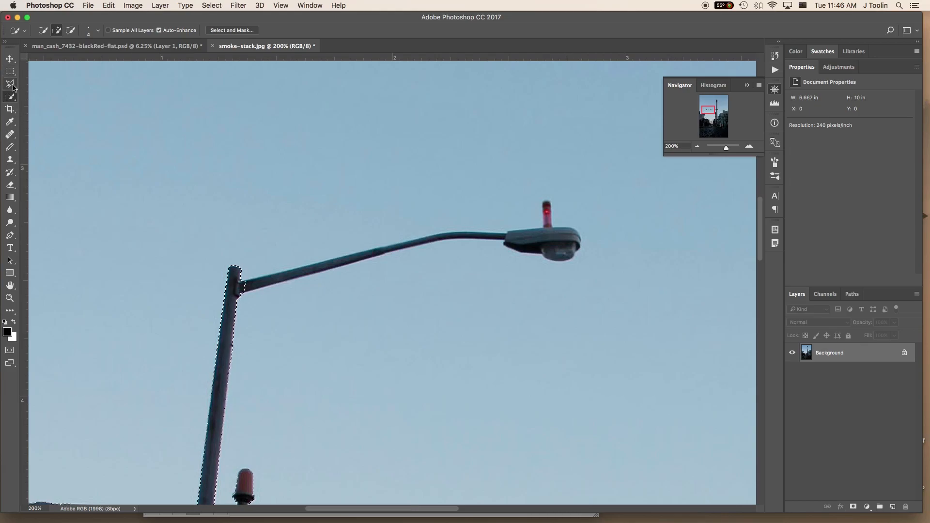
{"action": "left_click", "coordinate": [10, 85]}
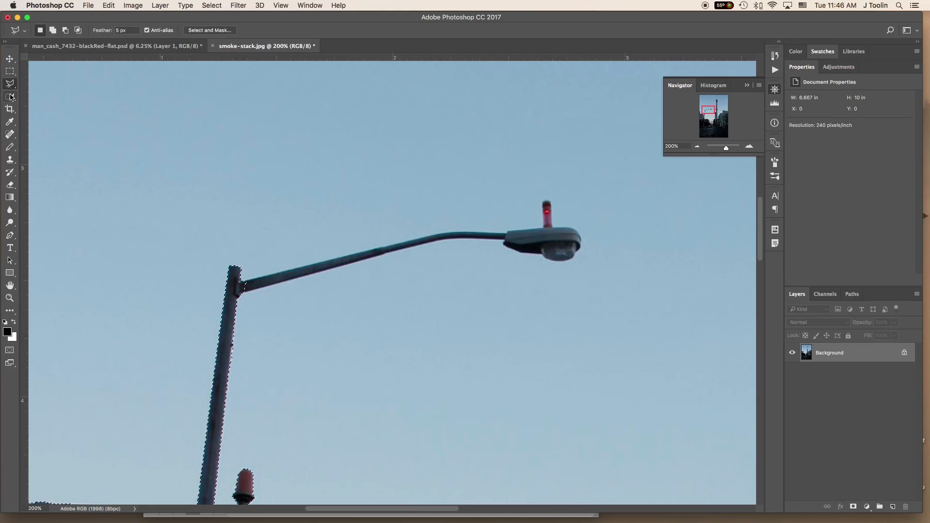
{"action": "left_click", "coordinate": [11, 84]}
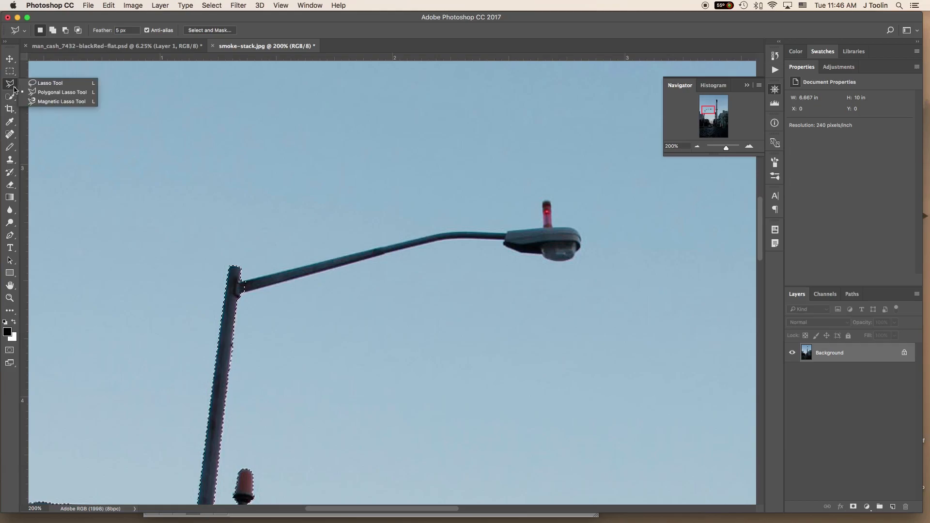
{"action": "left_click", "coordinate": [51, 96]}
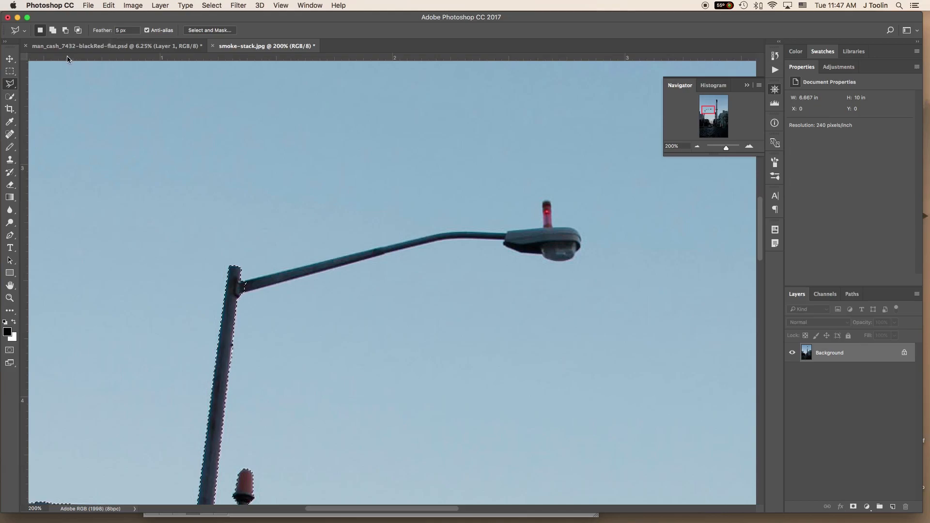
{"action": "left_click", "coordinate": [108, 30]}
{"action": "type", "text": "0"}
- Start a subtracting lasso outline from the lamp post along the arm's upper edge and around the red light on the lamp head
{"action": "key", "text": "alt"}
{"action": "key", "text": "alt"}
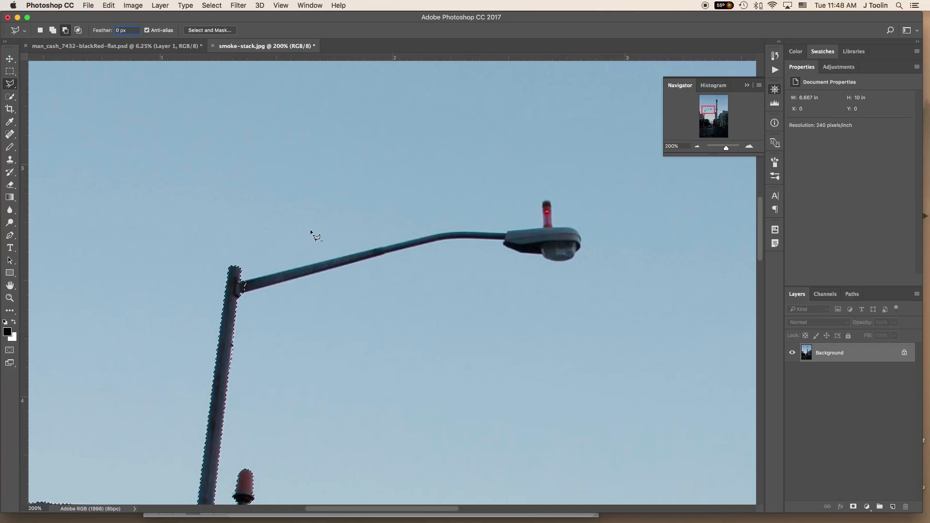
{"action": "key", "text": "alt"}
{"action": "key", "text": "alt"}
{"action": "key", "text": "alt"}
{"action": "left_click", "coordinate": [241, 281]}
{"action": "left_click", "coordinate": [455, 234]}
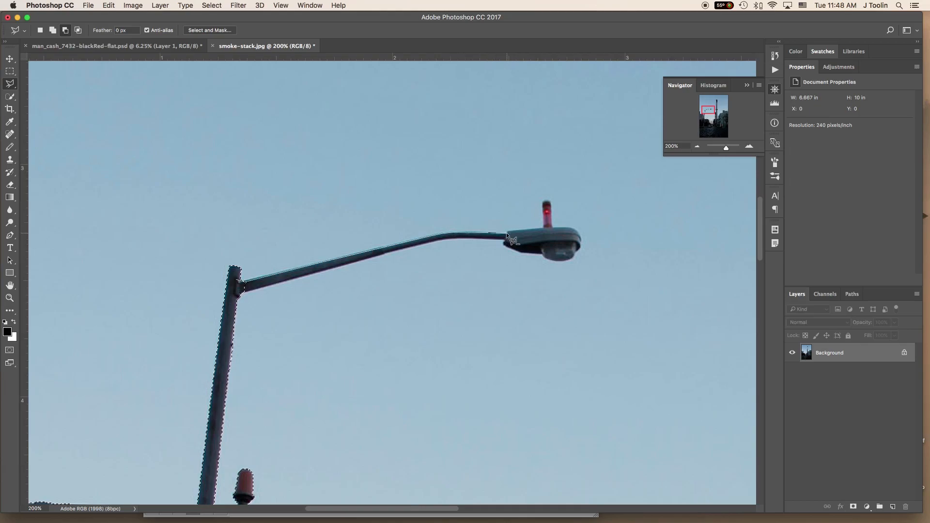
{"action": "left_click", "coordinate": [543, 228]}
{"action": "left_click", "coordinate": [543, 203]}
{"action": "left_click", "coordinate": [544, 200]}
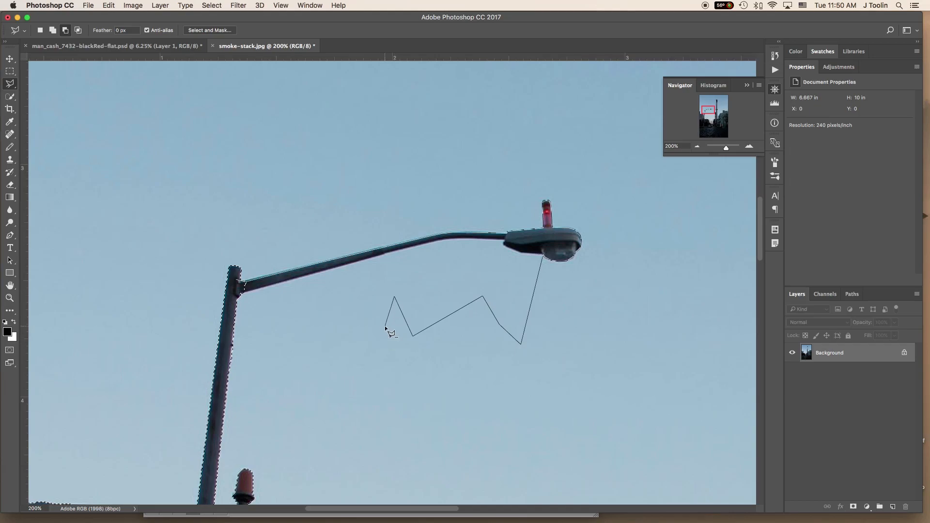
- Remove the stray lasso points below the lamp and close the outline along the arm's underside at the post
{"action": "key", "text": "BackSpace"}
{"action": "key", "text": "BackSpace"}
{"action": "key", "text": "BackSpace"}
{"action": "key", "text": "BackSpace"}
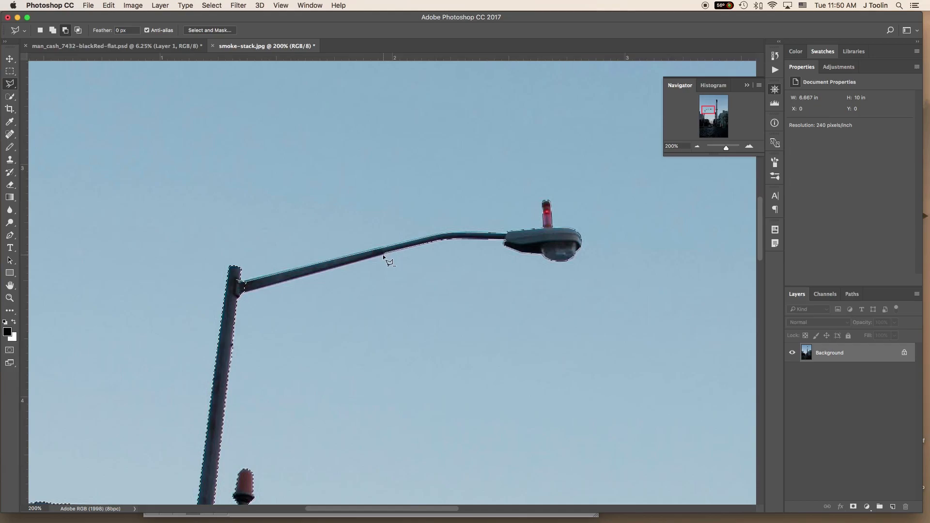
{"action": "left_click", "coordinate": [241, 295]}
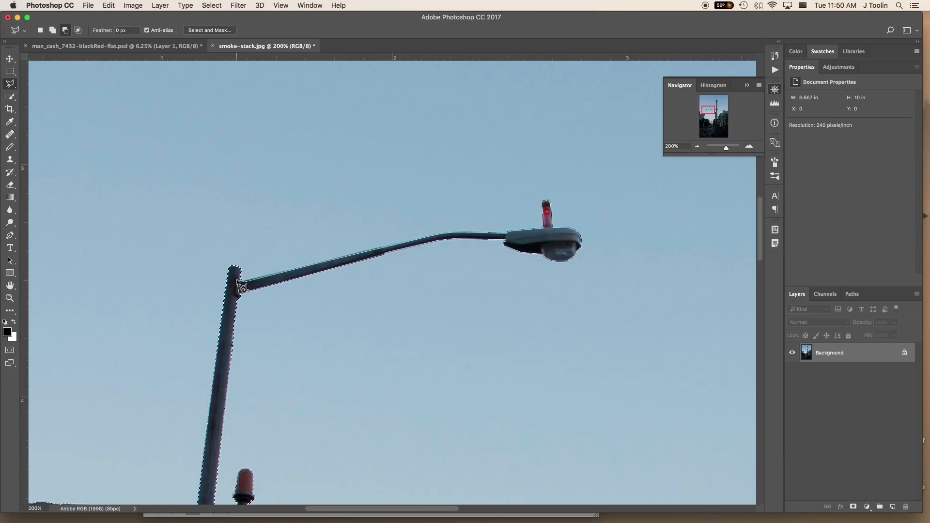
{"action": "left_click", "coordinate": [240, 286]}
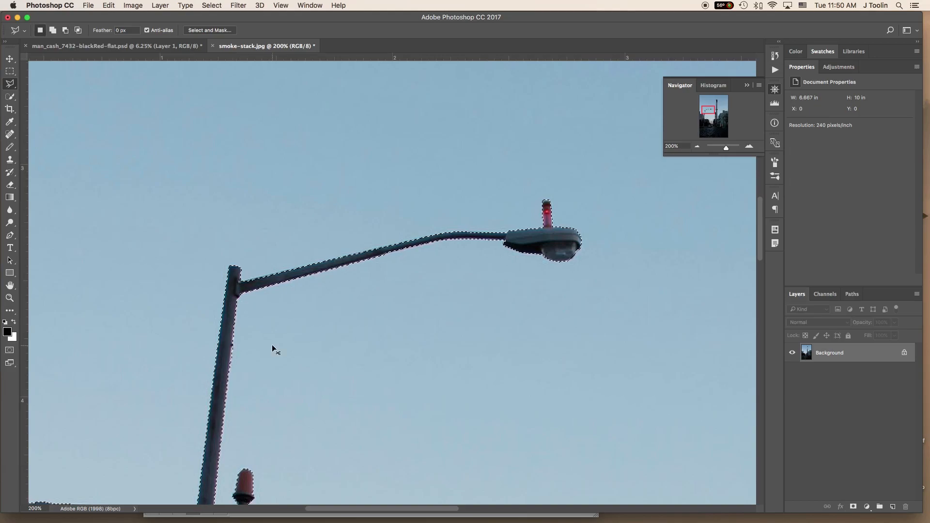
- Inspect the selection edges along the tall smokestack, around its railed platform and down toward the buildings
{"action": "key", "text": "super+minus"}
{"action": "key", "text": "super+h"}
{"action": "key", "text": "super+minus"}
{"action": "key", "text": "space"}
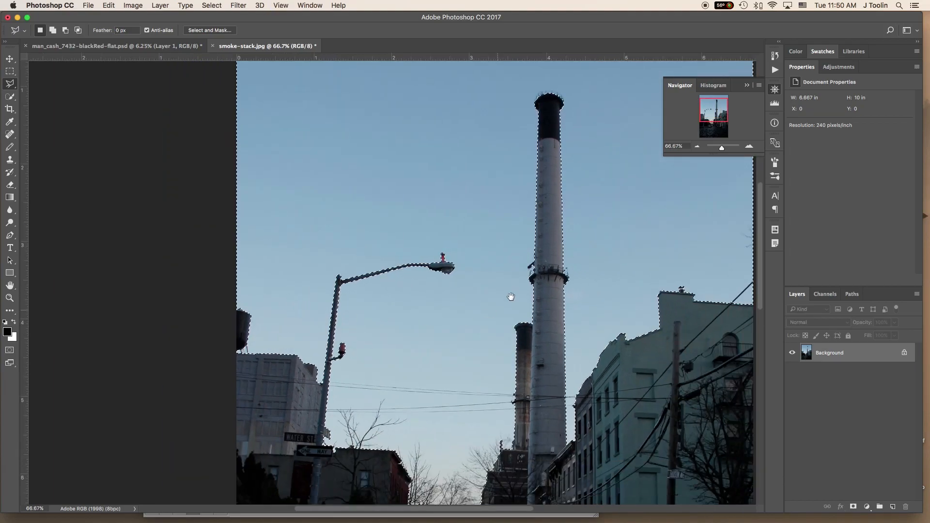
{"action": "left_click_drag", "start_coordinate": [504, 276], "coordinate": [380, 266]}
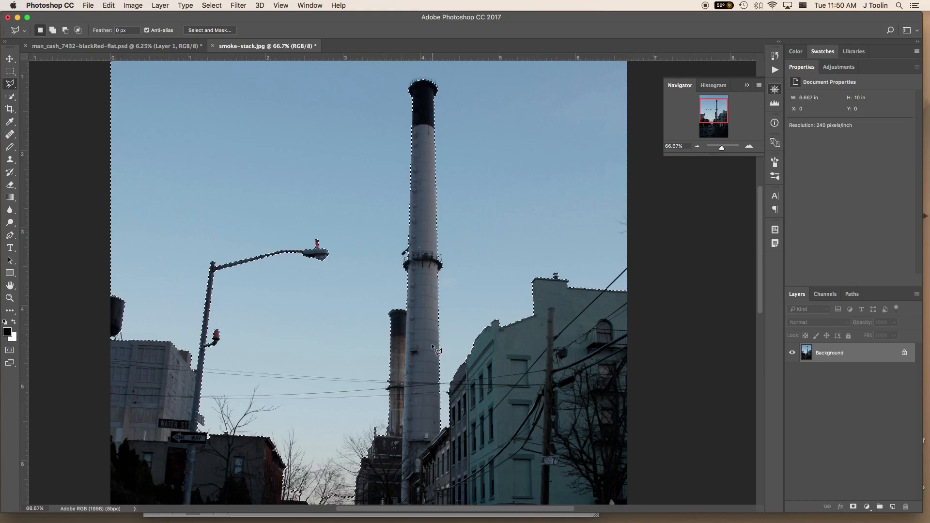
{"action": "left_click", "coordinate": [434, 282]}
{"action": "left_click", "coordinate": [434, 282]}
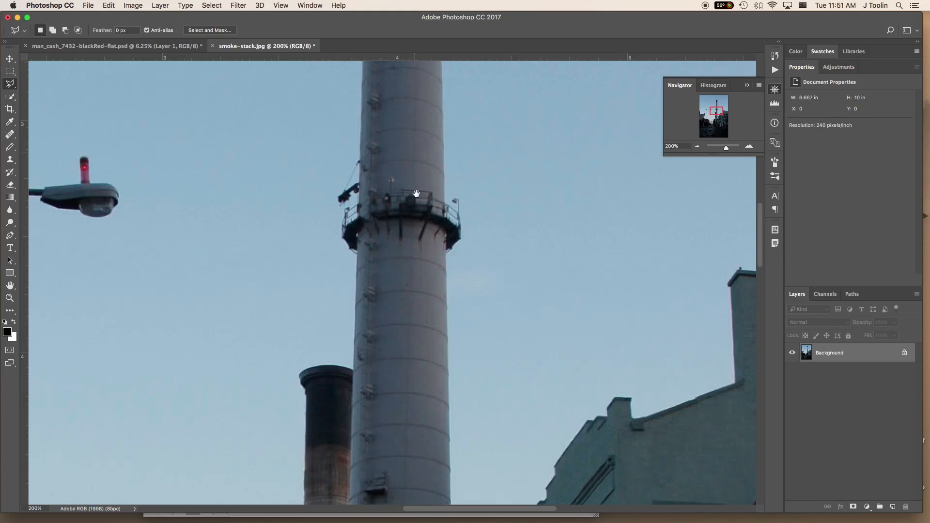
{"action": "left_click_drag", "start_coordinate": [414, 168], "coordinate": [417, 492]}
{"action": "left_click_drag", "start_coordinate": [409, 231], "coordinate": [415, 266]}
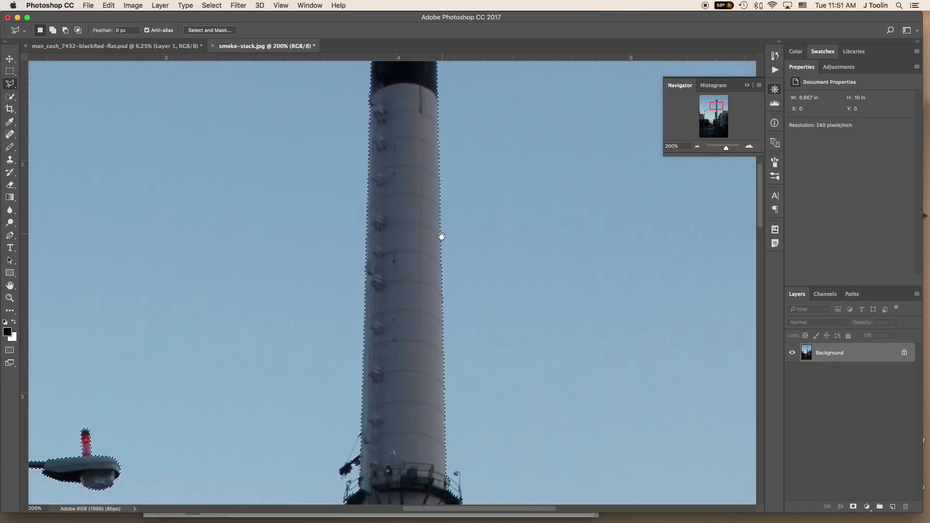
{"action": "left_click_drag", "start_coordinate": [394, 475], "coordinate": [446, 232]}
{"action": "left_click_drag", "start_coordinate": [458, 362], "coordinate": [468, 167]}
- Add the sky patches behind the bare trees, down to the distant skyline, to the selection with the Quick Selection tool
{"action": "mouse_move", "coordinate": [395, 388]}
{"action": "left_mouse_down"}
{"action": "mouse_move", "coordinate": [575, 262]}
{"action": "mouse_move", "coordinate": [587, 215]}
{"action": "left_mouse_up"}
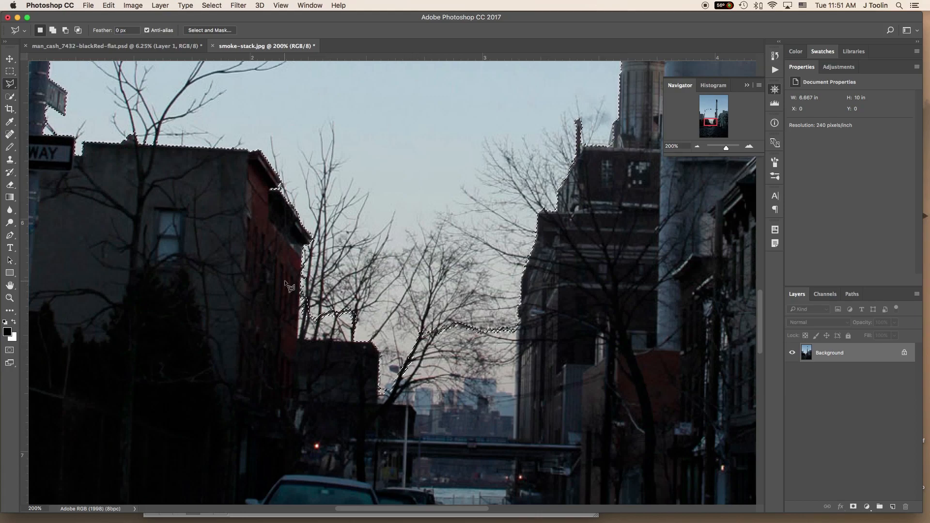
{"action": "key", "text": "w"}
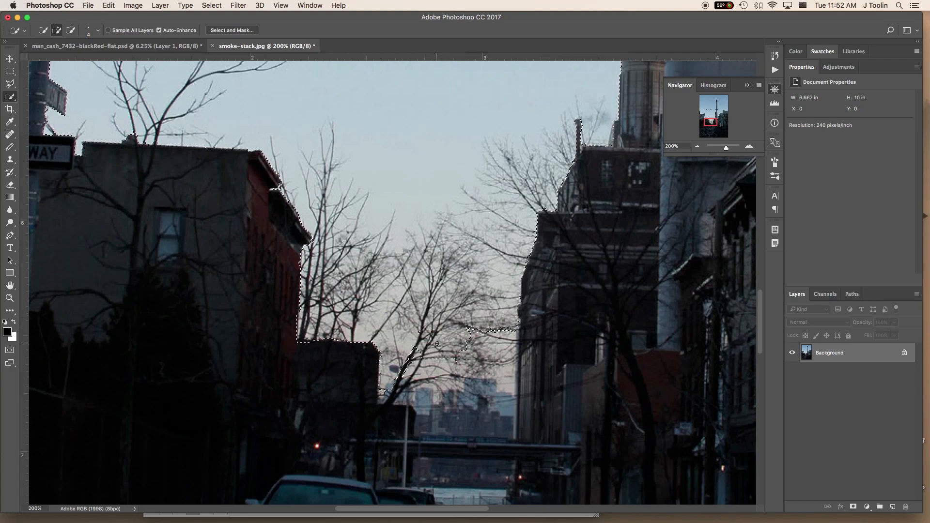
{"action": "left_click_drag", "start_coordinate": [426, 337], "coordinate": [491, 329]}
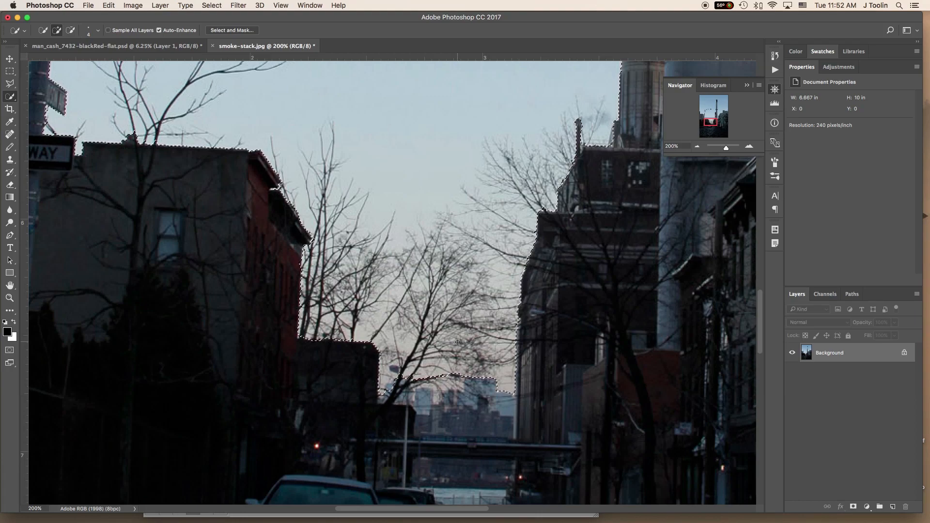
- Show the sky selection as a Quick Mask and display its channel alongside the colour channels
{"action": "key", "text": "q"}
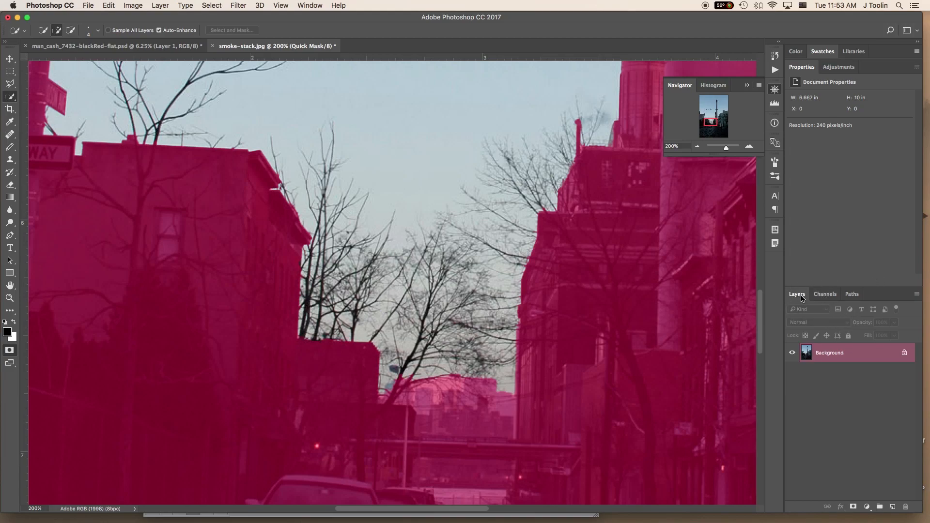
{"action": "left_click", "coordinate": [832, 295]}
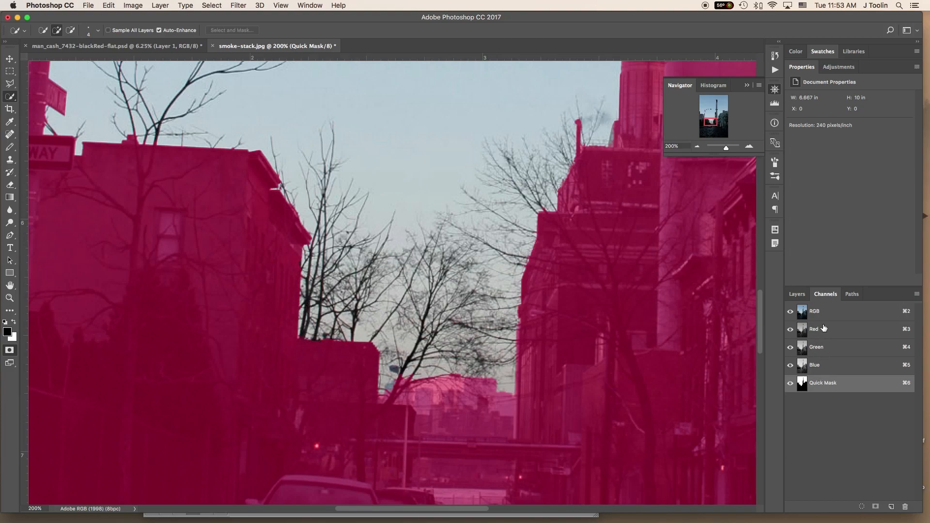
- Try green and periwinkle blue as the overlay colour in the Quick Mask options
{"action": "double_click", "coordinate": [855, 387]}
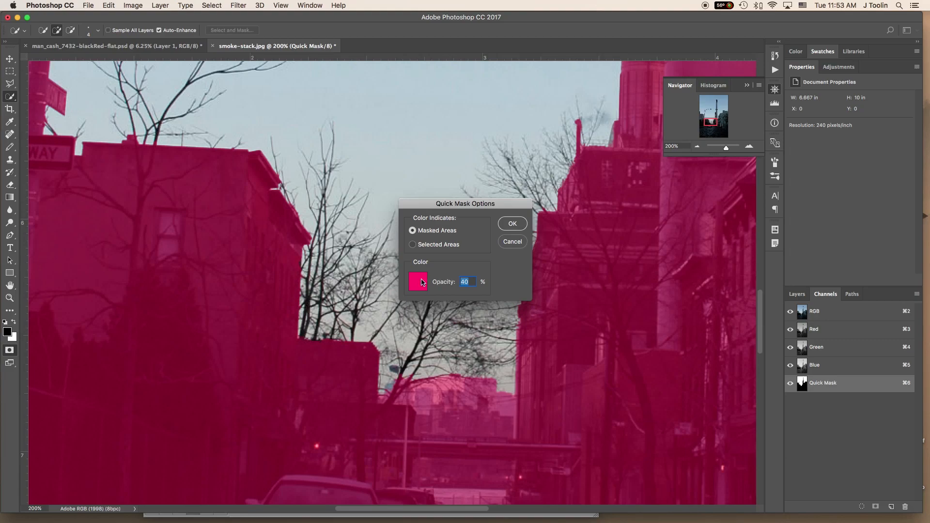
{"action": "left_click", "coordinate": [422, 282]}
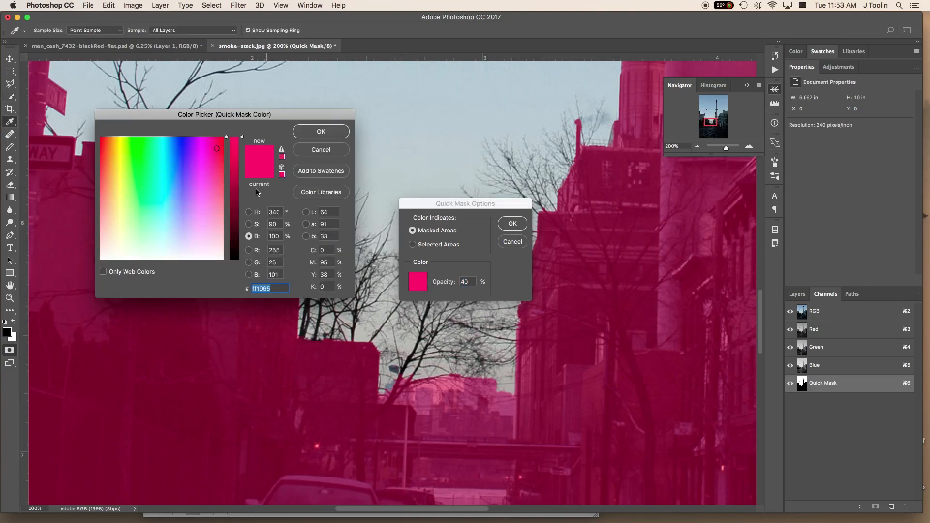
{"action": "left_click", "coordinate": [144, 173]}
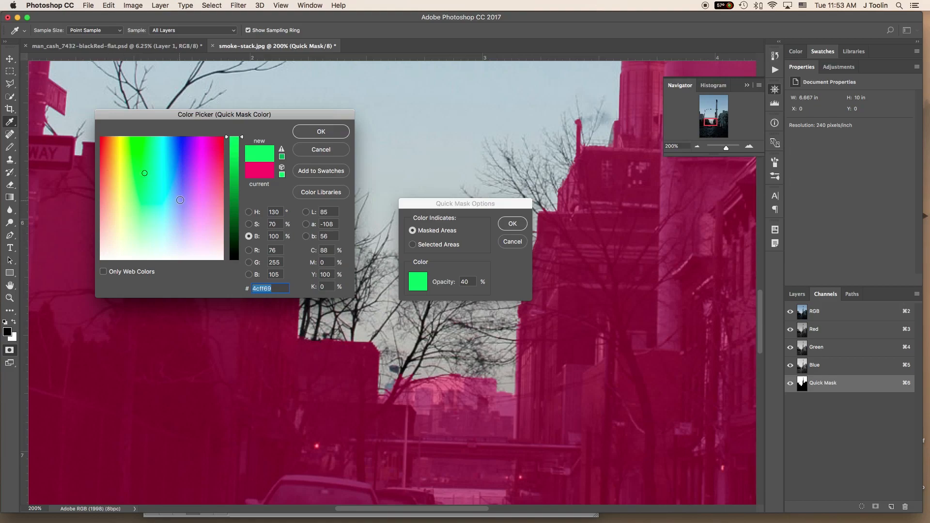
{"action": "left_click", "coordinate": [180, 198]}
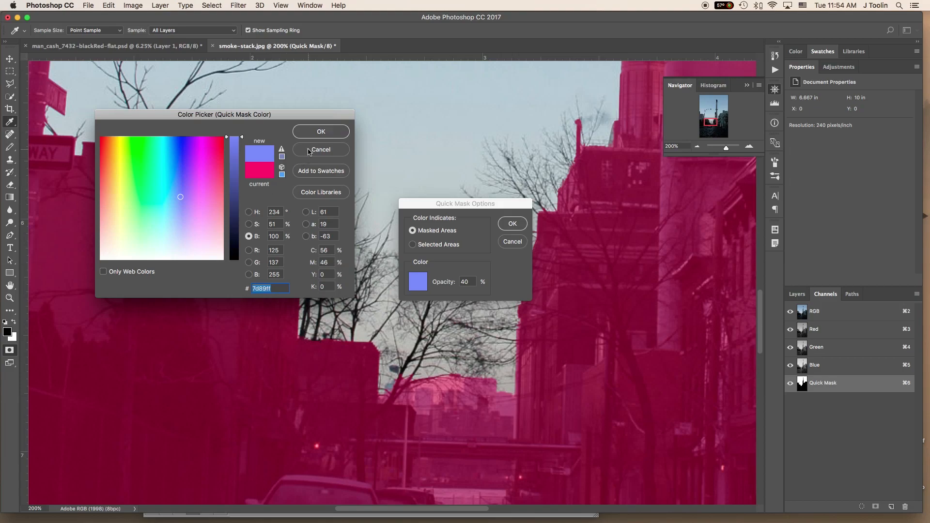
{"action": "left_click", "coordinate": [308, 150]}
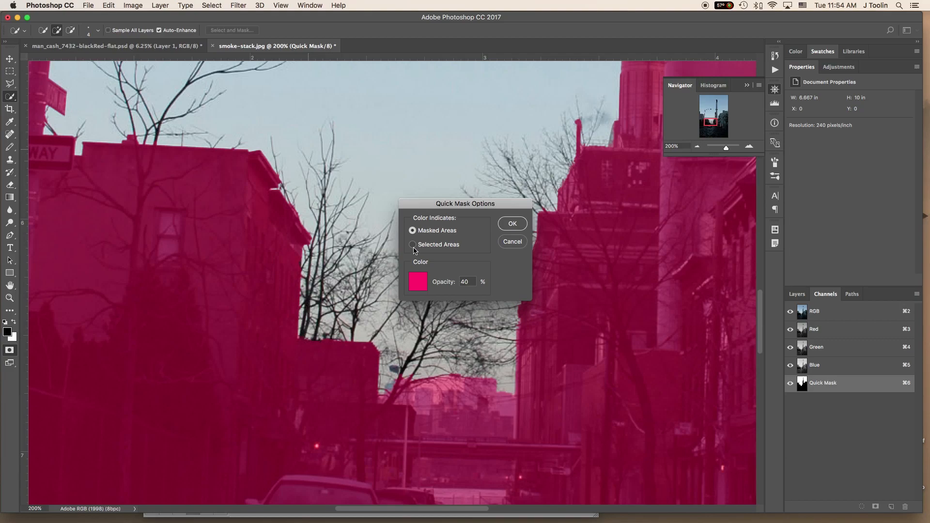
{"action": "left_click", "coordinate": [509, 228]}
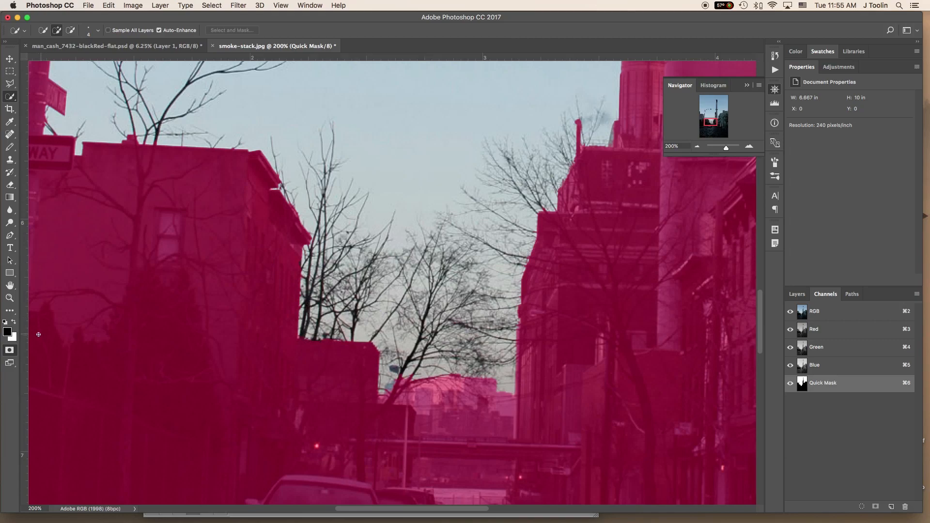
- Choose the Brush tool and set its size to 54 px and its hardness to 100%
{"action": "mouse_move", "coordinate": [10, 148]}
{"action": "left_mouse_down"}
{"action": "mouse_move", "coordinate": [43, 157]}
{"action": "mouse_move", "coordinate": [43, 147]}
{"action": "left_mouse_up"}
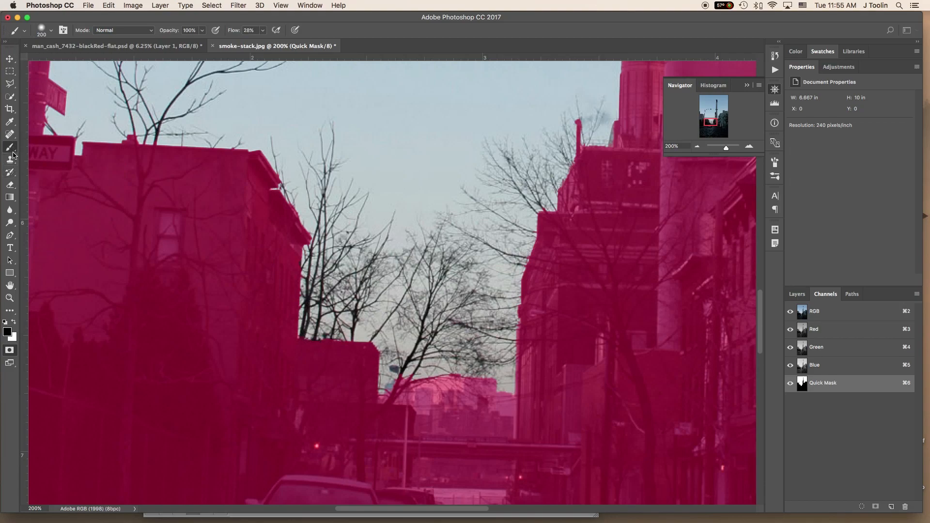
{"action": "left_click_drag", "start_coordinate": [10, 47], "coordinate": [202, 85]}
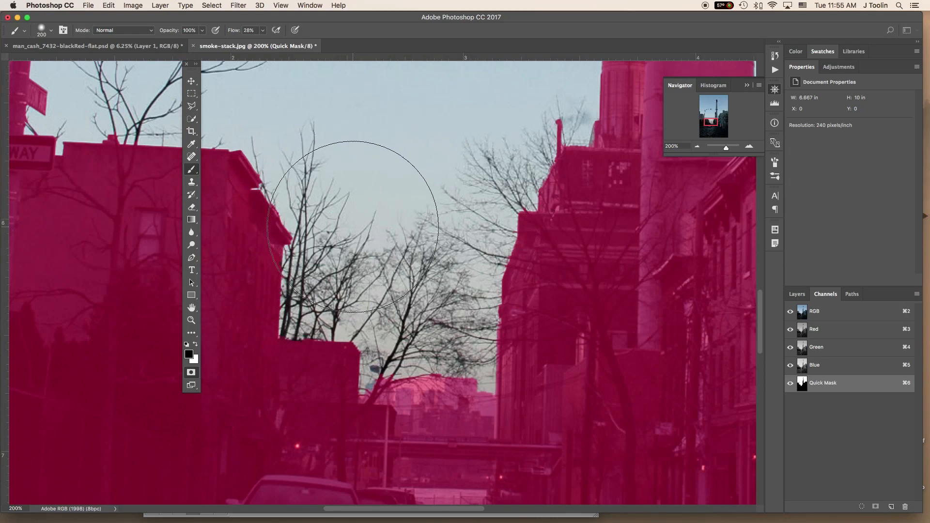
{"action": "left_click", "coordinate": [51, 32]}
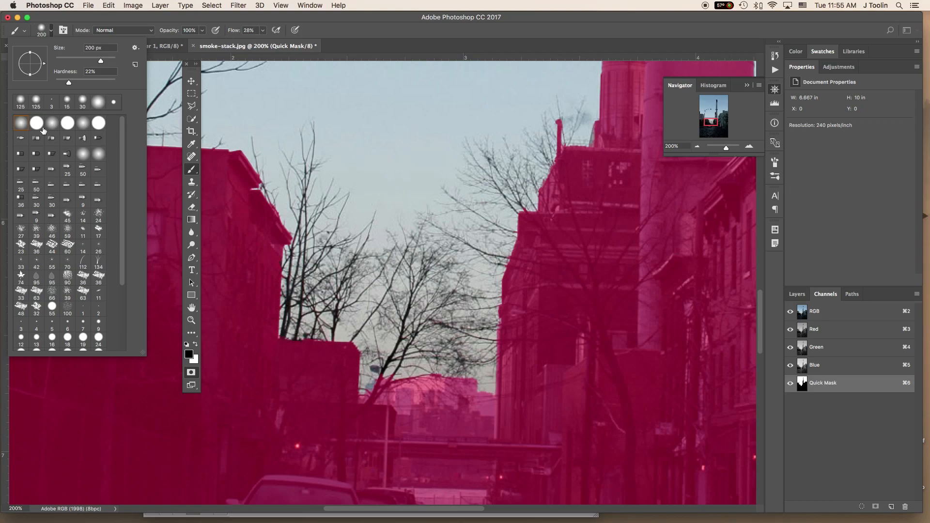
{"action": "left_click_drag", "start_coordinate": [69, 82], "coordinate": [131, 91]}
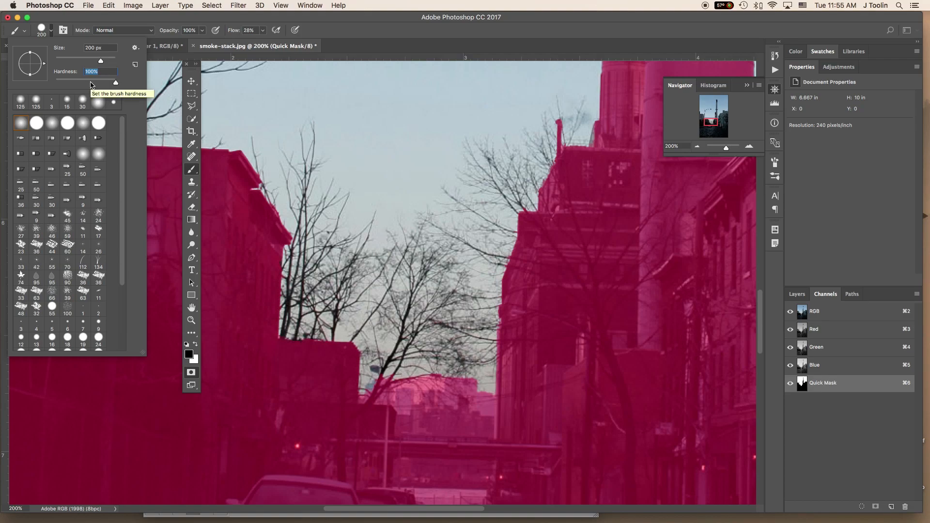
{"action": "left_click_drag", "start_coordinate": [101, 61], "coordinate": [71, 64]}
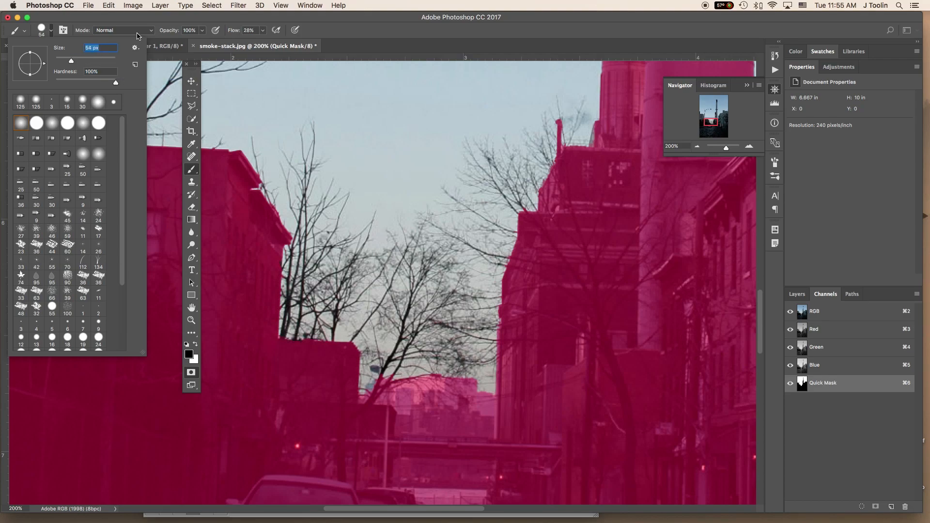
{"action": "left_click", "coordinate": [149, 18]}
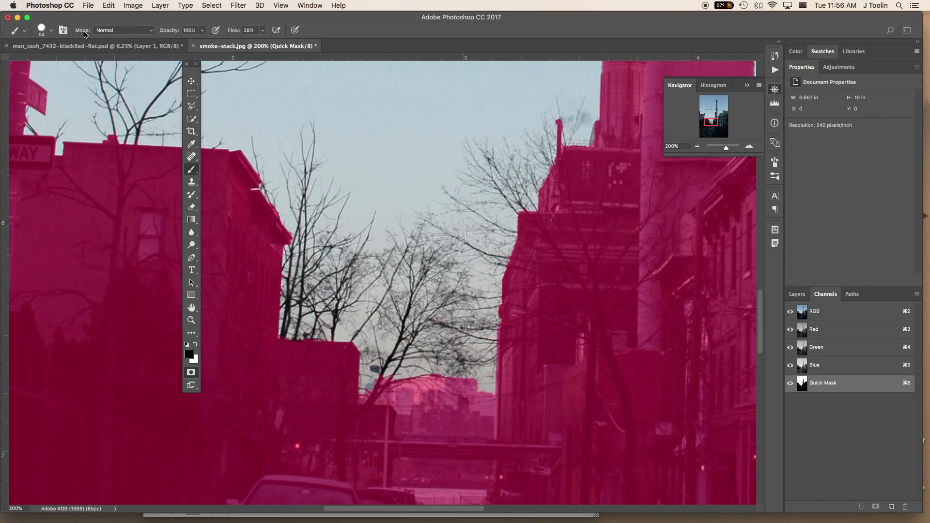
- Keep the brush's blending mode at Normal and set its flow to 100%
{"action": "left_click", "coordinate": [140, 33]}
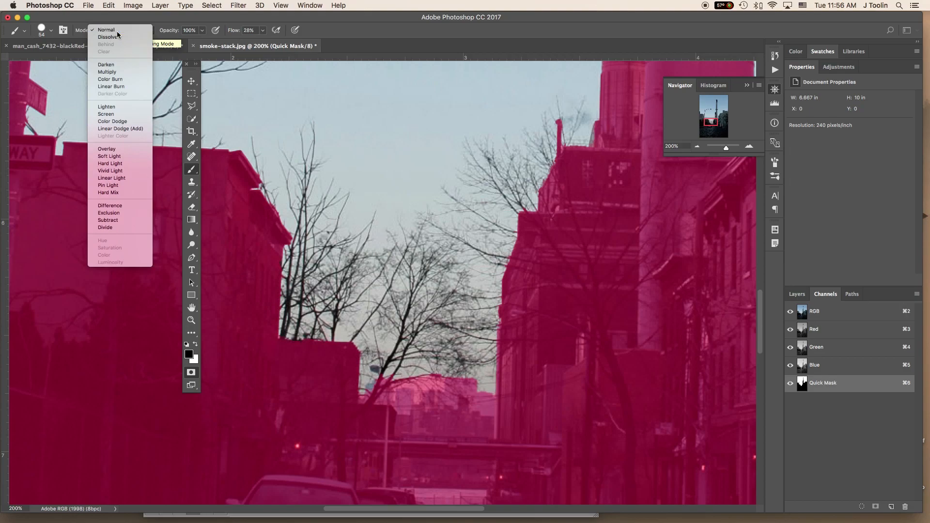
{"action": "left_click", "coordinate": [117, 31]}
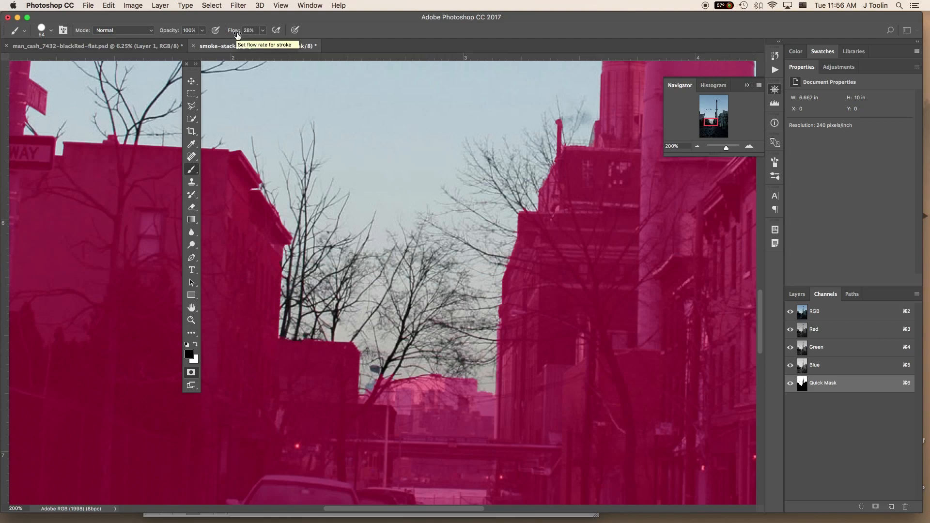
{"action": "left_click", "coordinate": [263, 32]}
{"action": "left_click_drag", "start_coordinate": [262, 44], "coordinate": [320, 25]}
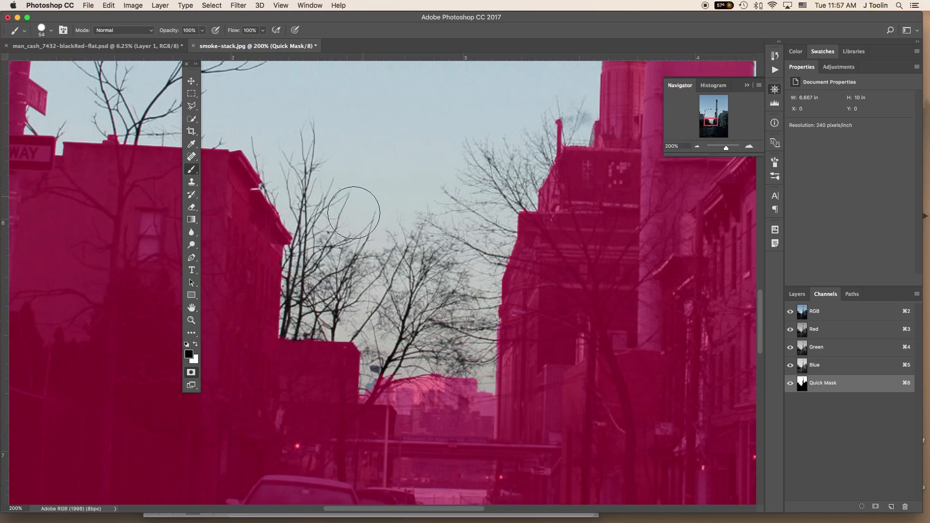
- Try painting mask in black over the bare trees and lower sky, and undo the stroke
{"action": "mouse_move", "coordinate": [300, 314]}
{"action": "left_mouse_down"}
{"action": "mouse_move", "coordinate": [426, 193]}
{"action": "mouse_move", "coordinate": [543, 179]}
{"action": "mouse_move", "coordinate": [422, 219]}
{"action": "mouse_move", "coordinate": [349, 268]}
{"action": "mouse_move", "coordinate": [545, 227]}
{"action": "mouse_move", "coordinate": [425, 256]}
{"action": "mouse_move", "coordinate": [435, 285]}
{"action": "mouse_move", "coordinate": [319, 303]}
{"action": "mouse_move", "coordinate": [369, 288]}
{"action": "mouse_move", "coordinate": [479, 323]}
{"action": "mouse_move", "coordinate": [503, 307]}
{"action": "mouse_move", "coordinate": [471, 349]}
{"action": "mouse_move", "coordinate": [338, 351]}
{"action": "mouse_move", "coordinate": [367, 317]}
{"action": "mouse_move", "coordinate": [464, 381]}
{"action": "mouse_move", "coordinate": [491, 361]}
{"action": "mouse_move", "coordinate": [417, 383]}
{"action": "mouse_move", "coordinate": [420, 374]}
{"action": "mouse_move", "coordinate": [471, 384]}
{"action": "left_mouse_up"}
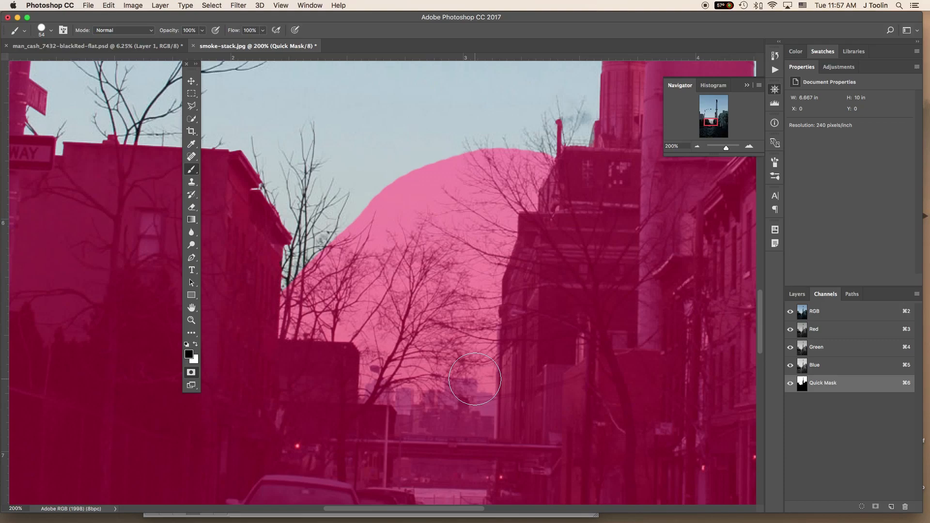
{"action": "key", "text": "super+z"}
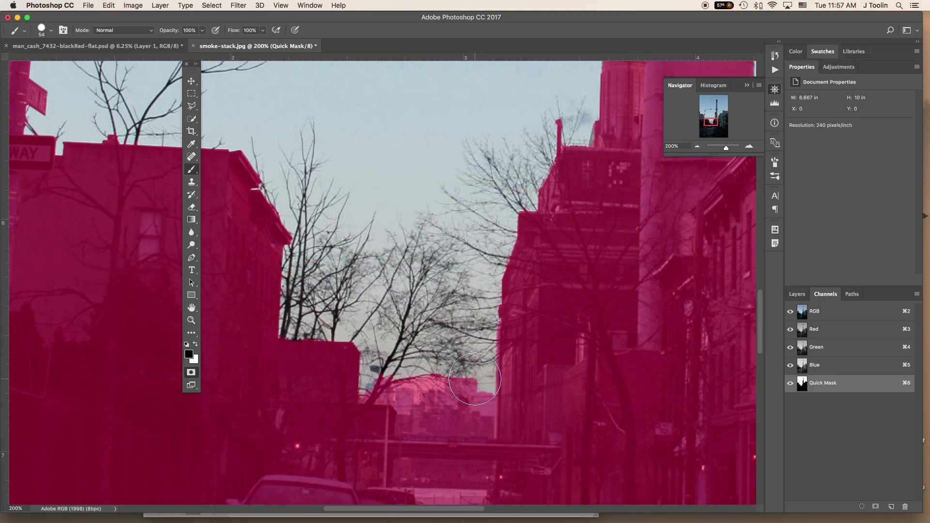
- Paint white with a 15 px brush over the distant skyline towers behind the trees to remove them from the mask
{"action": "key", "text": "x"}
{"action": "left_click", "coordinate": [195, 346]}
{"action": "left_click", "coordinate": [196, 346]}
{"action": "left_click", "coordinate": [196, 346]}
{"action": "key", "text": "x"}
{"action": "key", "text": "bracketleft"}
{"action": "key", "text": "bracketleft"}
{"action": "key", "text": "bracketleft"}
{"action": "key", "text": "bracketleft"}
{"action": "mouse_move", "coordinate": [413, 350]}
{"action": "left_mouse_down"}
{"action": "mouse_move", "coordinate": [422, 375]}
{"action": "mouse_move", "coordinate": [443, 381]}
{"action": "mouse_move", "coordinate": [395, 385]}
{"action": "mouse_move", "coordinate": [382, 379]}
{"action": "mouse_move", "coordinate": [390, 374]}
{"action": "mouse_move", "coordinate": [368, 398]}
{"action": "mouse_move", "coordinate": [405, 398]}
{"action": "mouse_move", "coordinate": [377, 390]}
{"action": "mouse_move", "coordinate": [402, 391]}
{"action": "mouse_move", "coordinate": [432, 399]}
{"action": "mouse_move", "coordinate": [446, 380]}
{"action": "mouse_move", "coordinate": [468, 376]}
{"action": "mouse_move", "coordinate": [446, 387]}
{"action": "mouse_move", "coordinate": [464, 380]}
{"action": "left_mouse_up"}
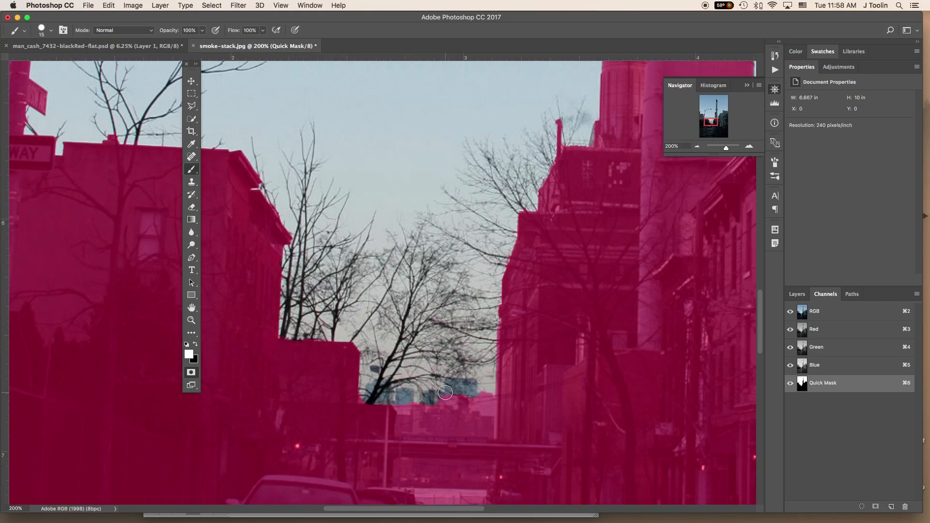
- Clear the remaining mask along the skyline's edges and around the tree trunk with an 8 px white brush
{"action": "key", "text": "bracketleft"}
{"action": "mouse_move", "coordinate": [481, 406]}
{"action": "left_mouse_down"}
{"action": "mouse_move", "coordinate": [480, 386]}
{"action": "mouse_move", "coordinate": [477, 400]}
{"action": "mouse_move", "coordinate": [491, 390]}
{"action": "mouse_move", "coordinate": [492, 402]}
{"action": "left_mouse_up"}
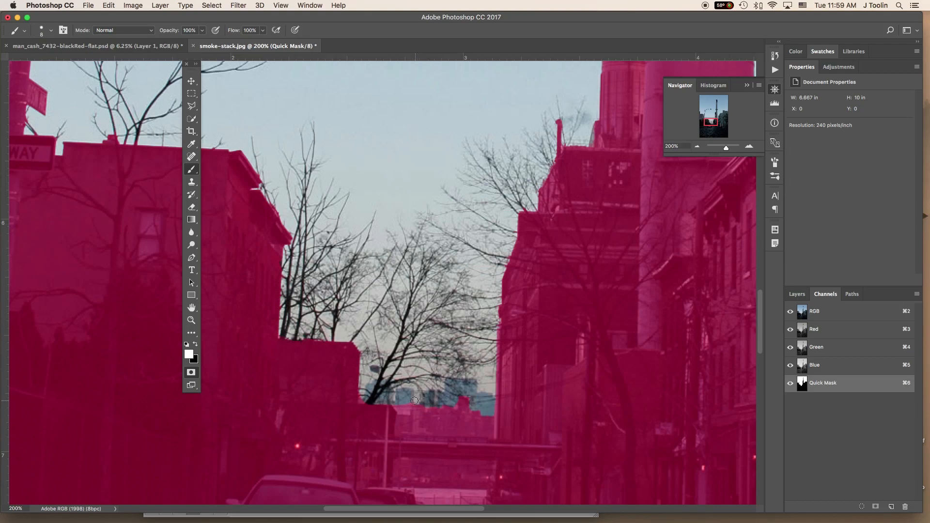
{"action": "left_click_drag", "start_coordinate": [406, 409], "coordinate": [395, 403]}
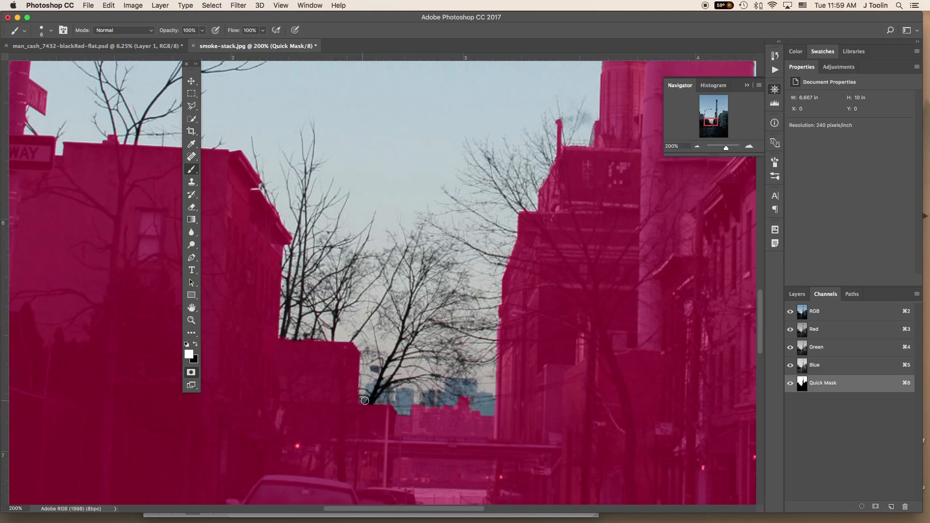
{"action": "left_click_drag", "start_coordinate": [366, 398], "coordinate": [362, 407]}
- Paint black touch-ups on the mask at the roof edge by the tree trunk and on the distant skyline
{"action": "key", "text": "x"}
{"action": "left_click_drag", "start_coordinate": [356, 410], "coordinate": [369, 410]}
{"action": "left_click_drag", "start_coordinate": [463, 401], "coordinate": [467, 401]}
- Fill the mask gap on the tall smokestack's right edge where the wires cross, painting in black
{"action": "left_click_drag", "start_coordinate": [129, 149], "coordinate": [439, 322]}
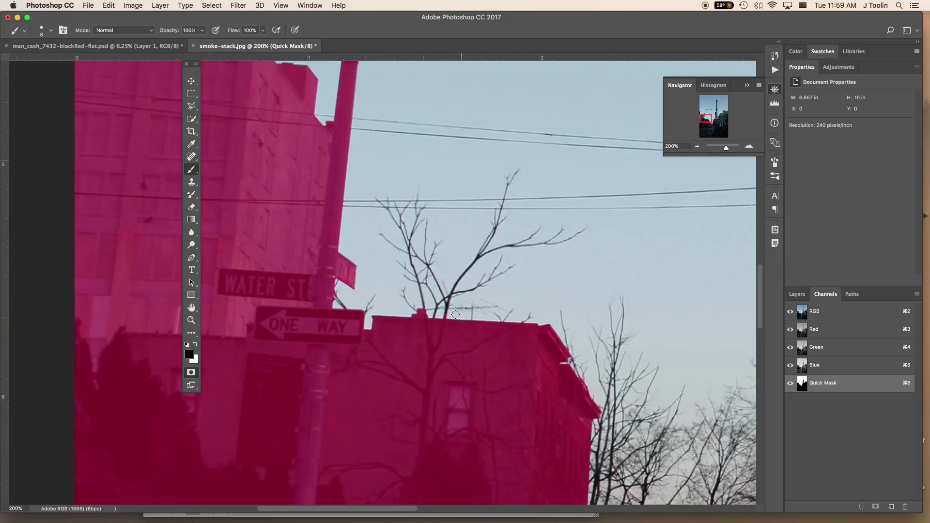
{"action": "mouse_move", "coordinate": [382, 236]}
{"action": "left_mouse_down"}
{"action": "mouse_move", "coordinate": [612, 522]}
{"action": "mouse_move", "coordinate": [395, 453]}
{"action": "mouse_move", "coordinate": [668, 455]}
{"action": "left_mouse_up"}
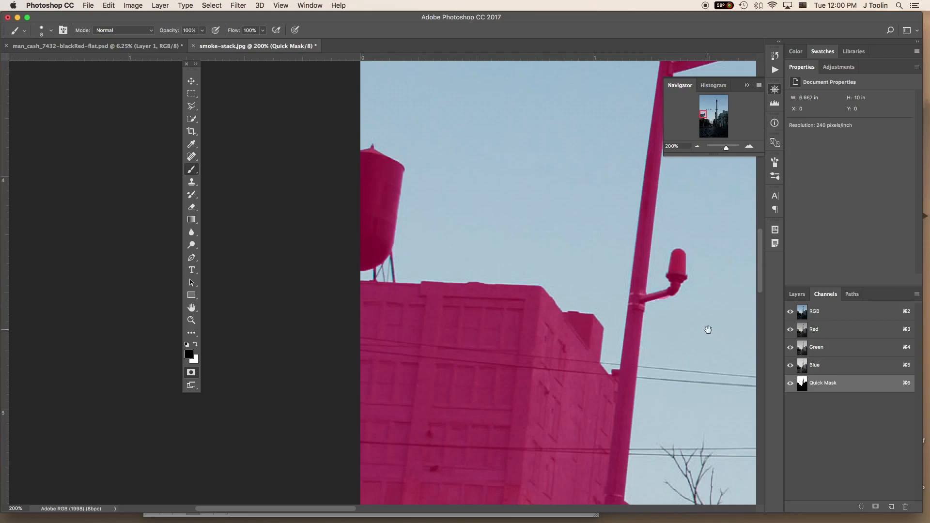
{"action": "left_click_drag", "start_coordinate": [706, 326], "coordinate": [247, 337]}
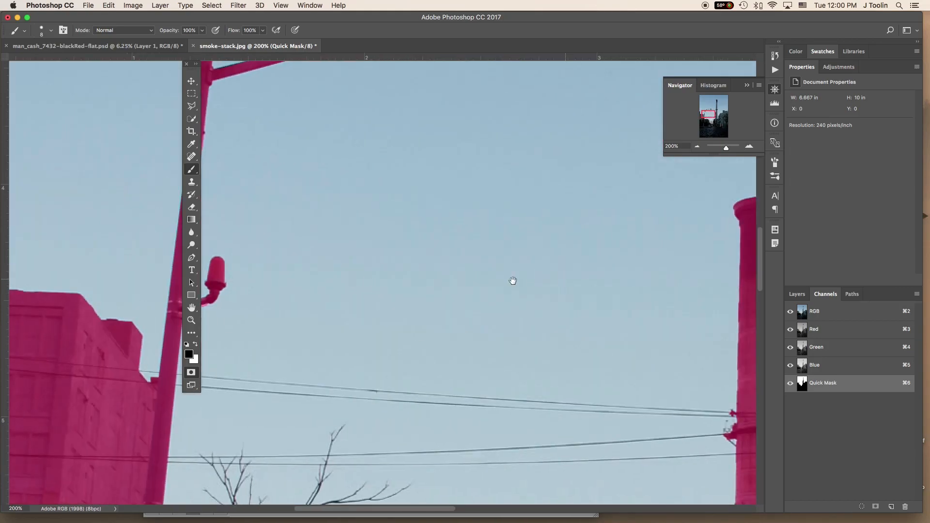
{"action": "left_click_drag", "start_coordinate": [533, 280], "coordinate": [359, 259]}
{"action": "mouse_move", "coordinate": [636, 496]}
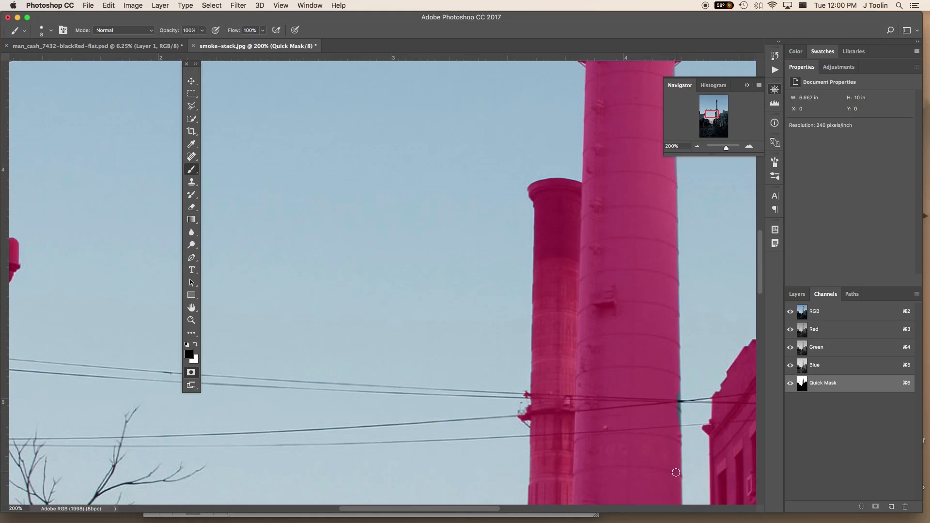
{"action": "scroll", "coordinate": [533, 347], "scroll_direction": "right", "scroll_amount": 8}
{"action": "scroll", "coordinate": [534, 347], "scroll_direction": "down", "scroll_amount": 3}
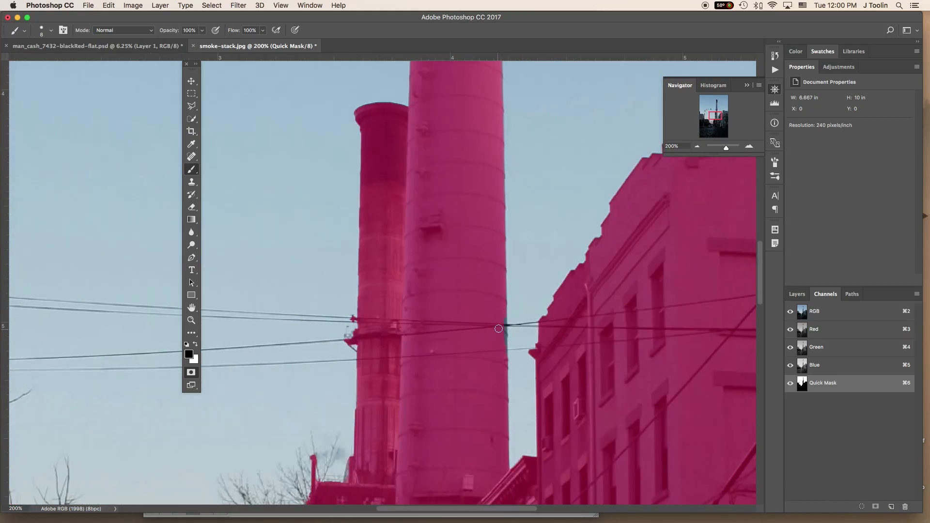
{"action": "left_click_drag", "start_coordinate": [503, 316], "coordinate": [505, 363]}
{"action": "mouse_move", "coordinate": [720, 301]}
{"action": "left_mouse_down"}
{"action": "mouse_move", "coordinate": [543, 466]}
{"action": "mouse_move", "coordinate": [496, 458]}
{"action": "left_mouse_up"}
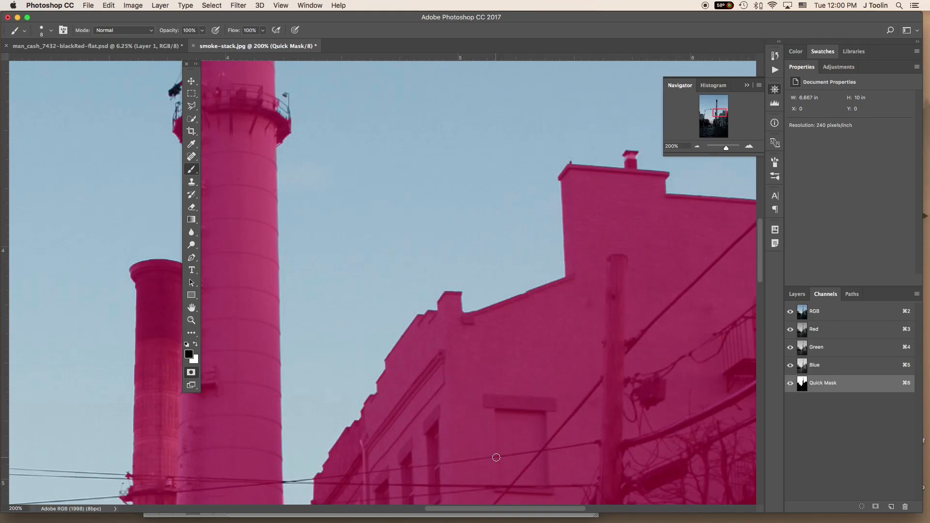
- Convert the Quick Mask back into a selection and add a Hue/Saturation adjustment layer masked to the sky
{"action": "key", "text": "q"}
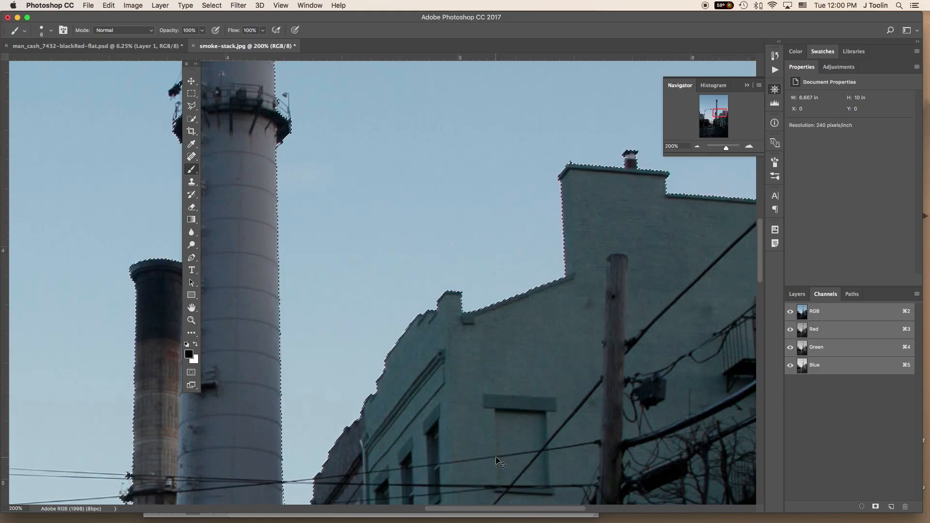
{"action": "key", "text": "super+0"}
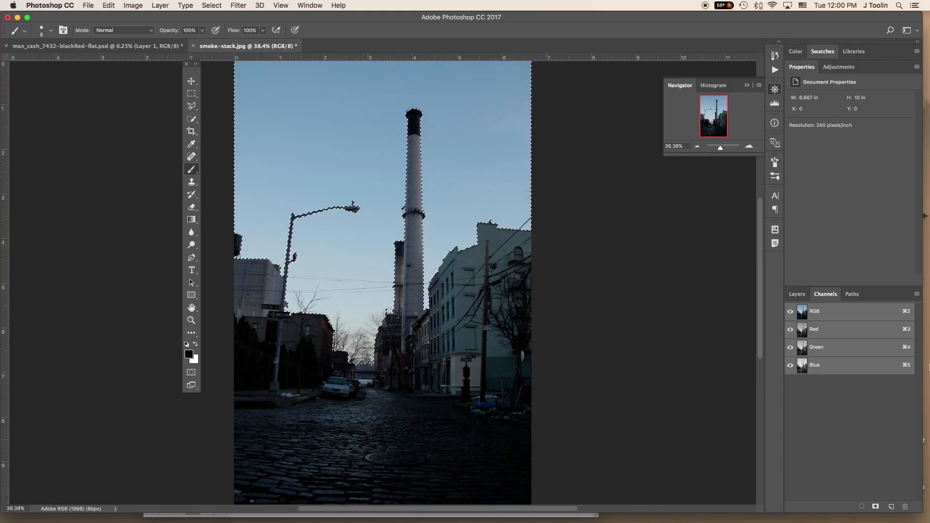
{"action": "left_click", "coordinate": [797, 294]}
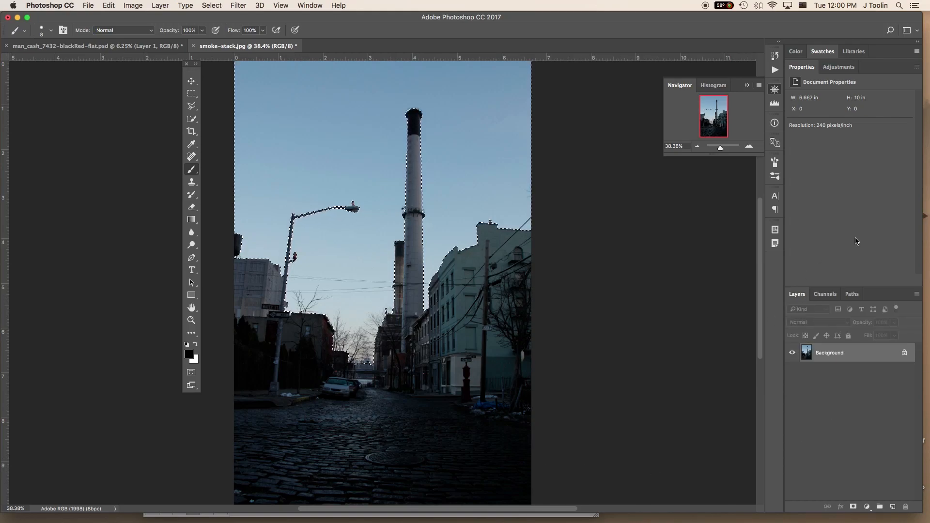
{"action": "left_click", "coordinate": [839, 67]}
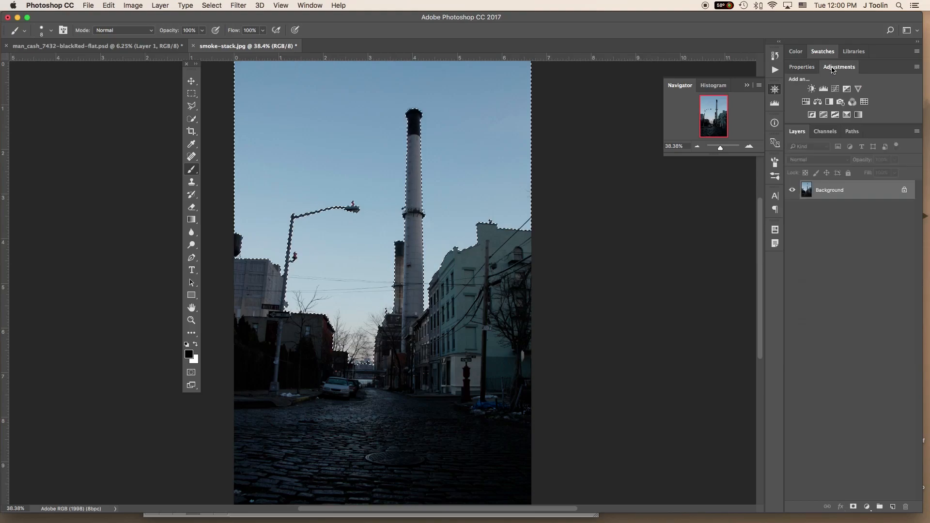
{"action": "left_click", "coordinate": [806, 102]}
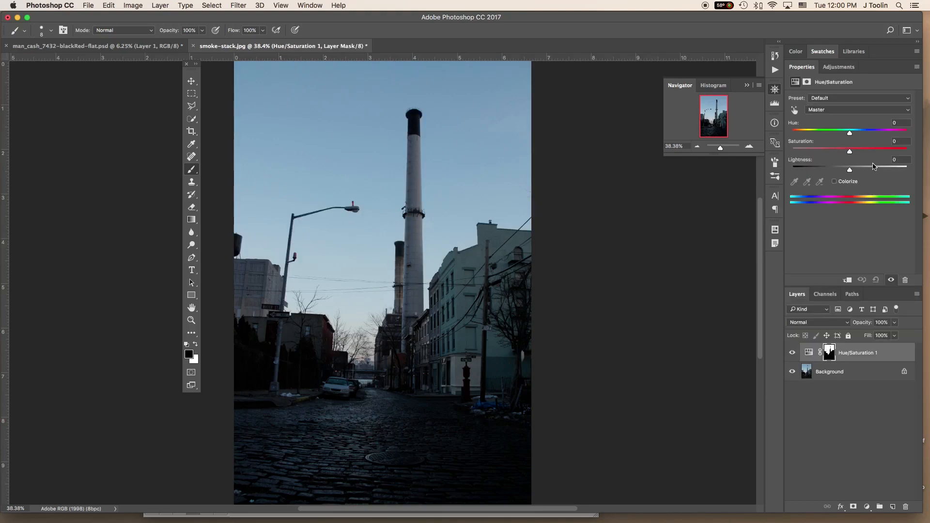
- Raise the sky's Master saturation slightly and set the Blues saturation to +41
{"action": "left_click_drag", "start_coordinate": [850, 152], "coordinate": [857, 152]}
{"action": "left_click", "coordinate": [852, 111]}
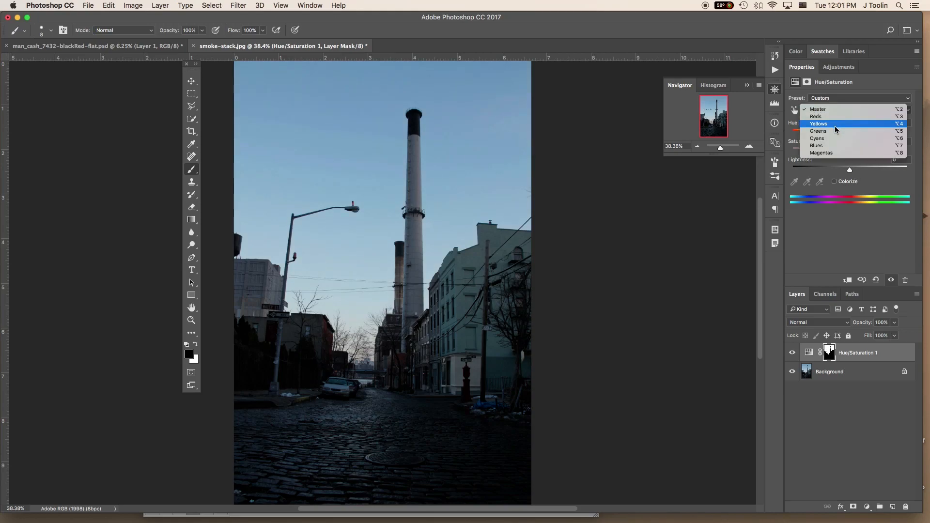
{"action": "left_click", "coordinate": [825, 146]}
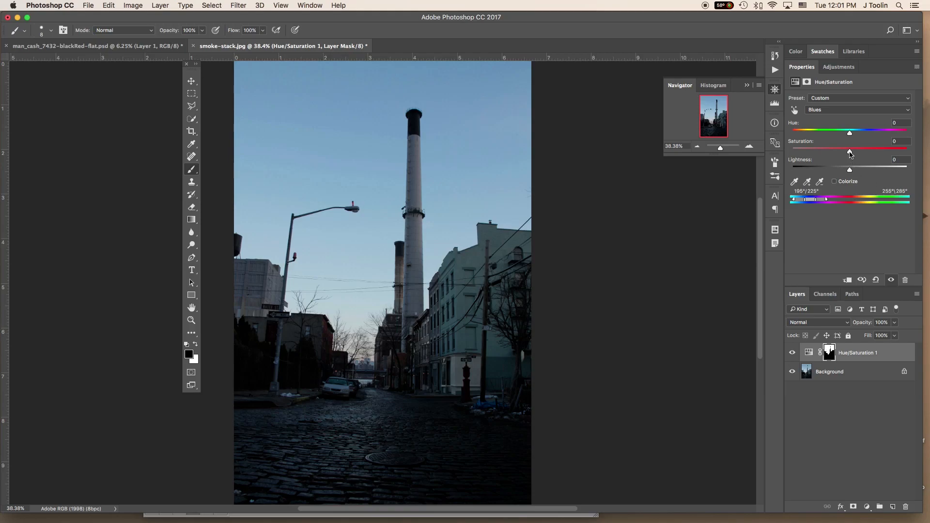
{"action": "left_click_drag", "start_coordinate": [850, 151], "coordinate": [875, 149]}
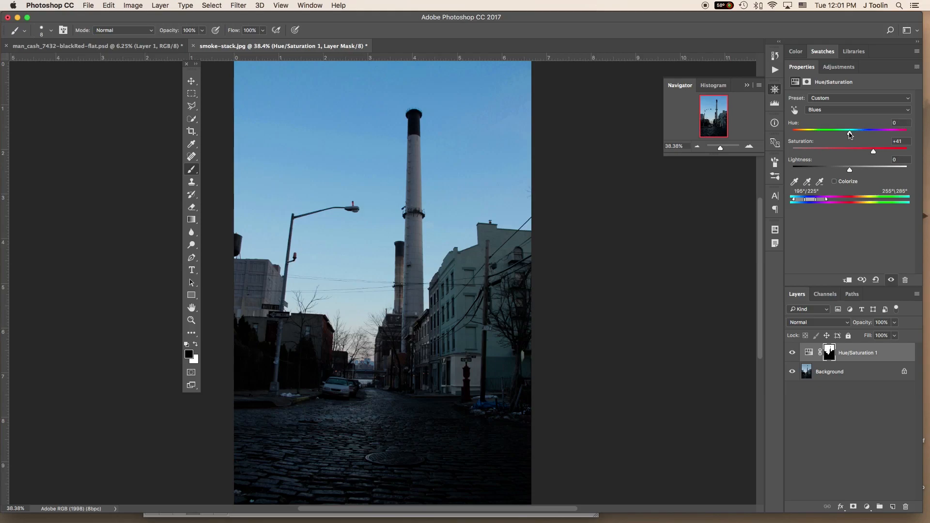
- Try a hue of -50 on the Blues and reset it to 0
{"action": "left_click_drag", "start_coordinate": [850, 133], "coordinate": [824, 142]}
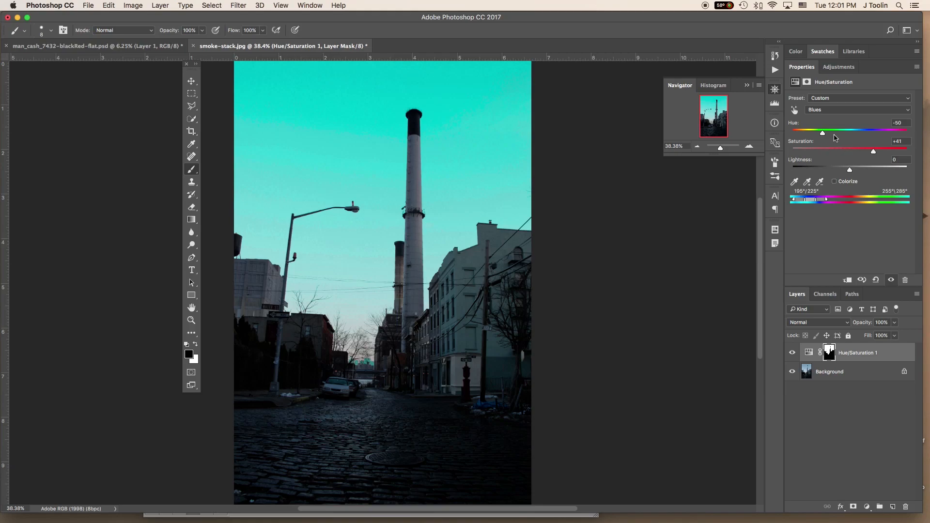
{"action": "left_click_drag", "start_coordinate": [909, 122], "coordinate": [840, 124]}
{"action": "type", "text": "0"}
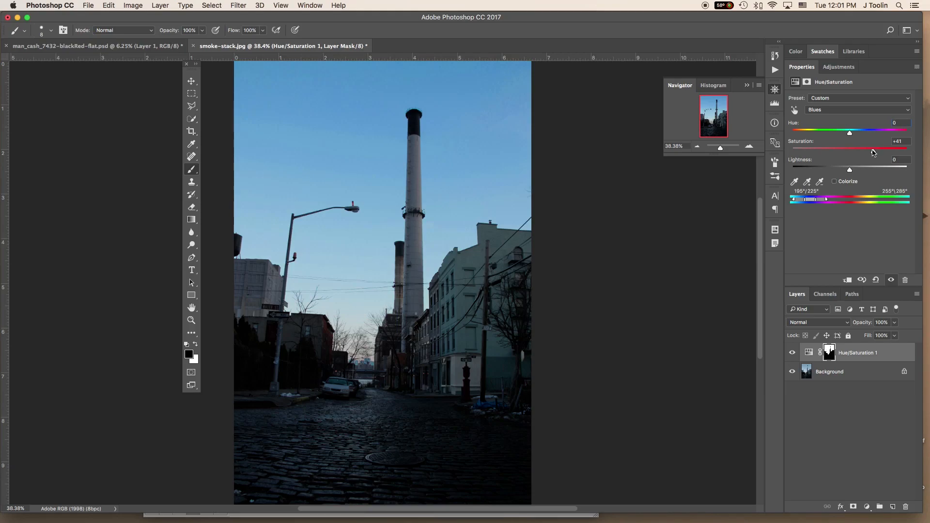
- Adjust the Blues hue of the sky gradually until it reaches -17
{"action": "double_click", "coordinate": [895, 123]}
{"action": "key", "text": "Up"}
{"action": "key", "text": "Up"}
{"action": "key", "text": "Up"}
{"action": "key", "text": "Down"}
{"action": "key", "text": "Down"}
{"action": "key", "text": "Down"}
{"action": "key", "text": "Down"}
{"action": "key", "text": "Down"}
{"action": "key", "text": "Down"}
{"action": "key", "text": "Down"}
{"action": "key", "text": "Down"}
{"action": "key", "text": "Down"}
{"action": "key", "text": "Down"}
{"action": "key", "text": "Down"}
{"action": "key", "text": "Down"}
{"action": "key", "text": "Down"}
{"action": "key", "text": "Down"}
{"action": "key", "text": "Down"}
{"action": "key", "text": "Down"}
{"action": "key", "text": "Down"}
{"action": "key", "text": "Down"}
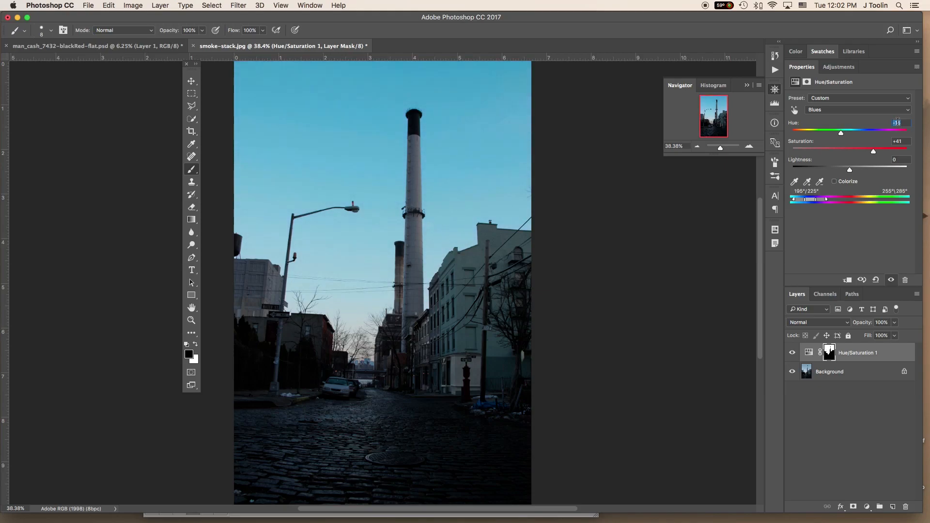
{"action": "key", "text": "Down"}
{"action": "key", "text": "Down"}
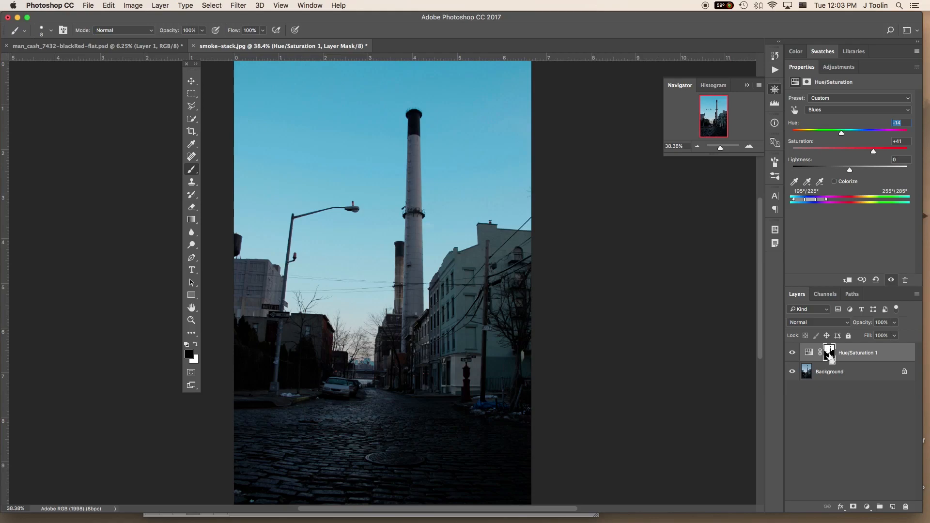
- Load the Hue/Saturation layer mask as a selection and save it as a new channel named Sky
{"action": "left_click", "coordinate": [830, 355], "text": "super"}
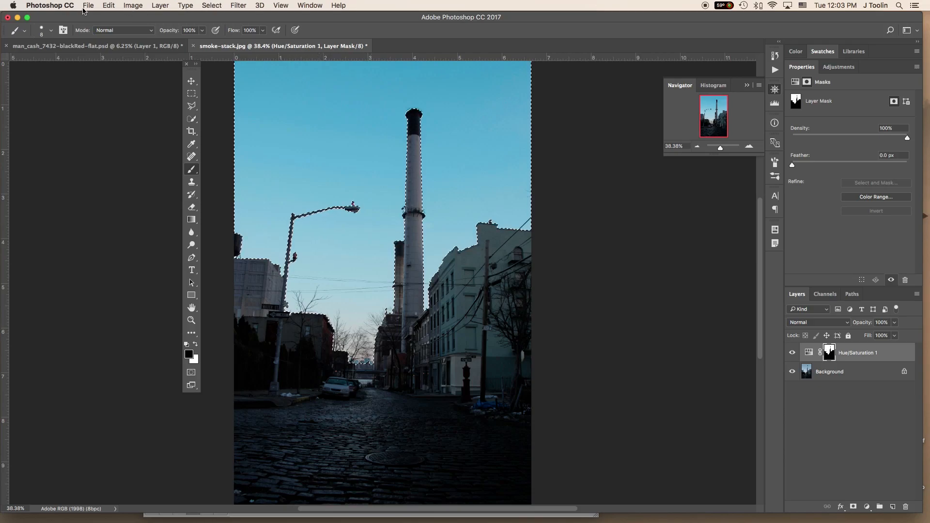
{"action": "left_click", "coordinate": [212, 7]}
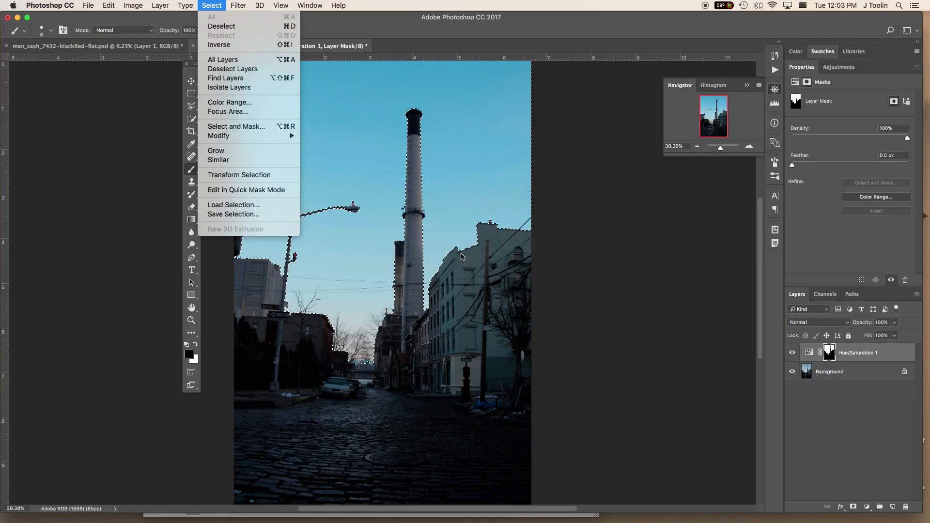
{"action": "left_click", "coordinate": [248, 215]}
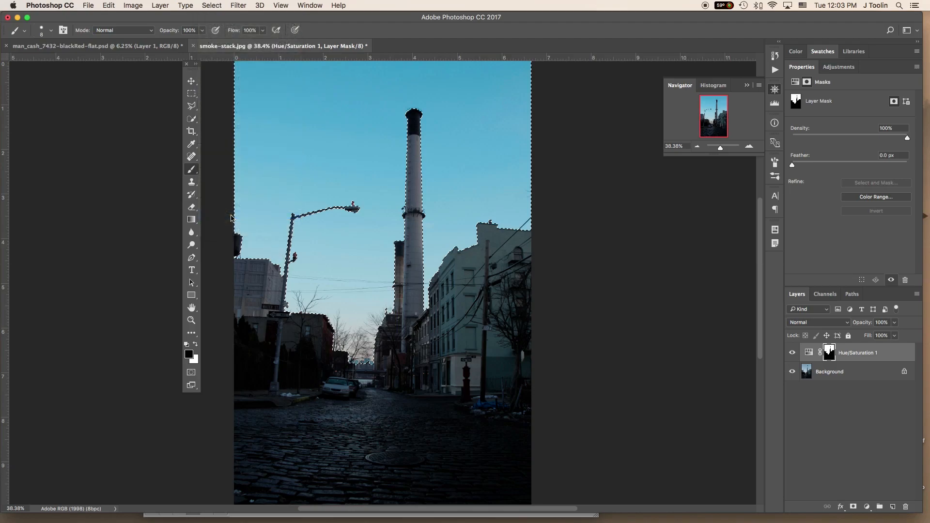
{"action": "type", "text": "Sky"}
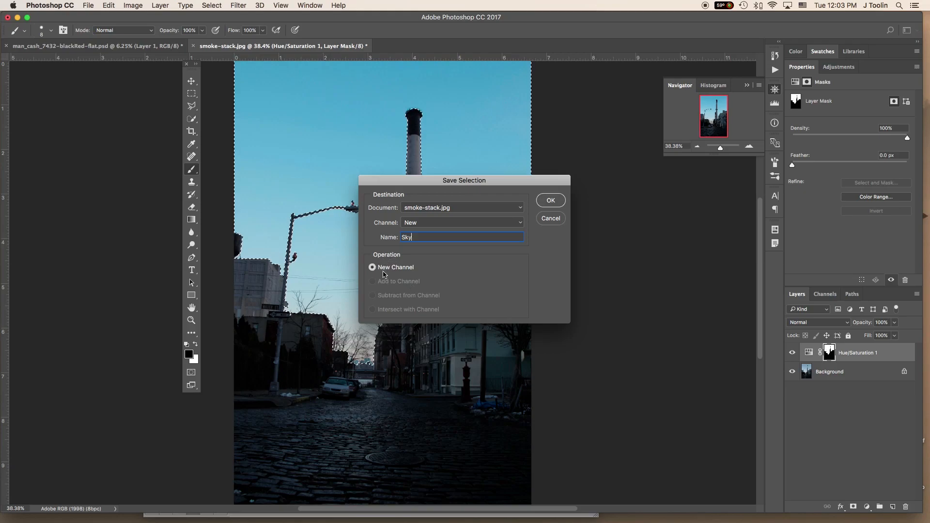
{"action": "left_click", "coordinate": [553, 203]}
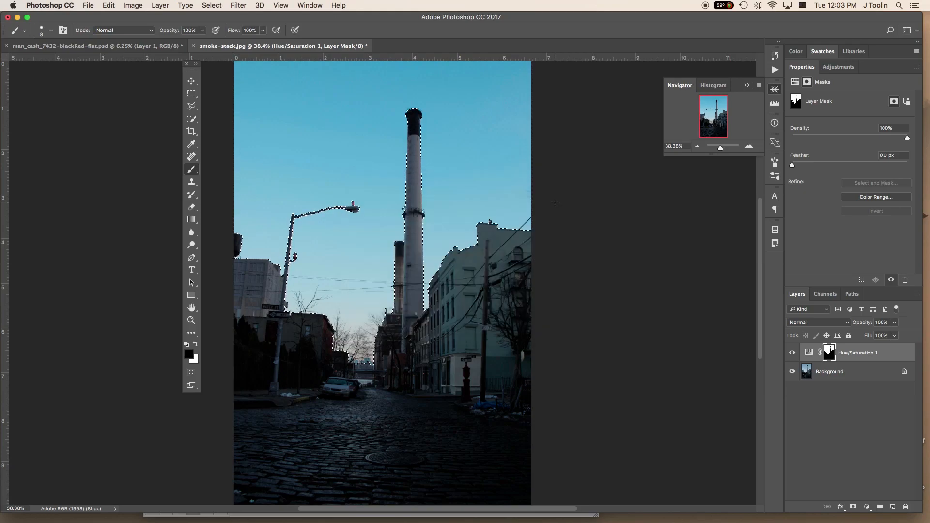
{"action": "left_click", "coordinate": [826, 295]}
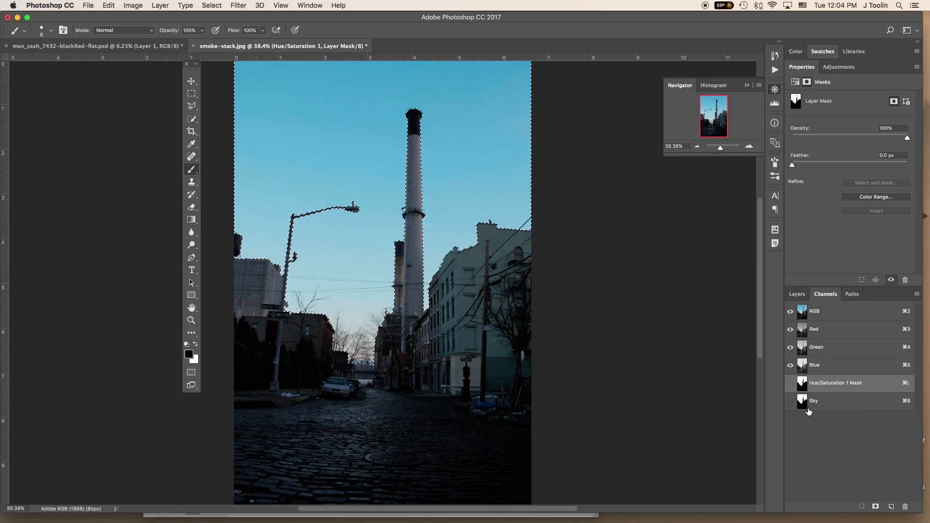
{"action": "left_click", "coordinate": [797, 294]}
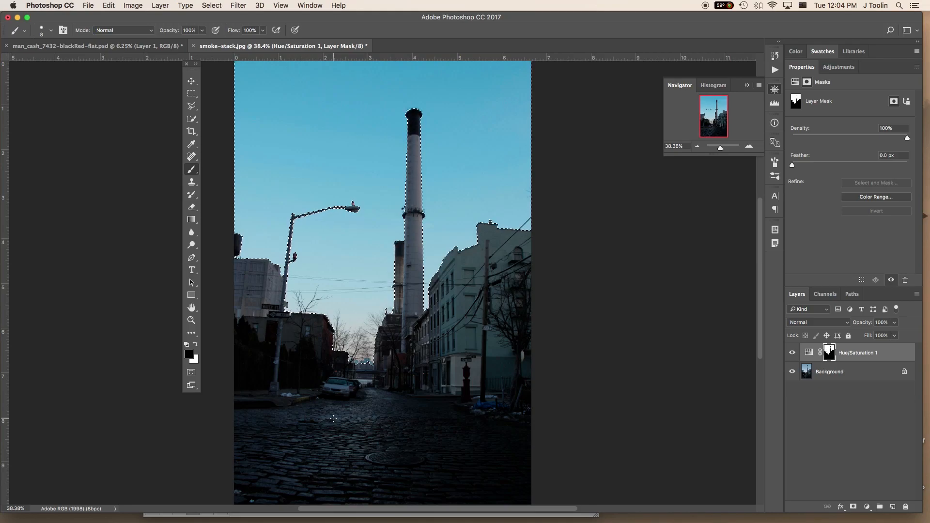
- Add an Exposure adjustment layer masked to the inverse of the sky selection and set its exposure to +1.01
{"action": "left_click", "coordinate": [218, 6]}
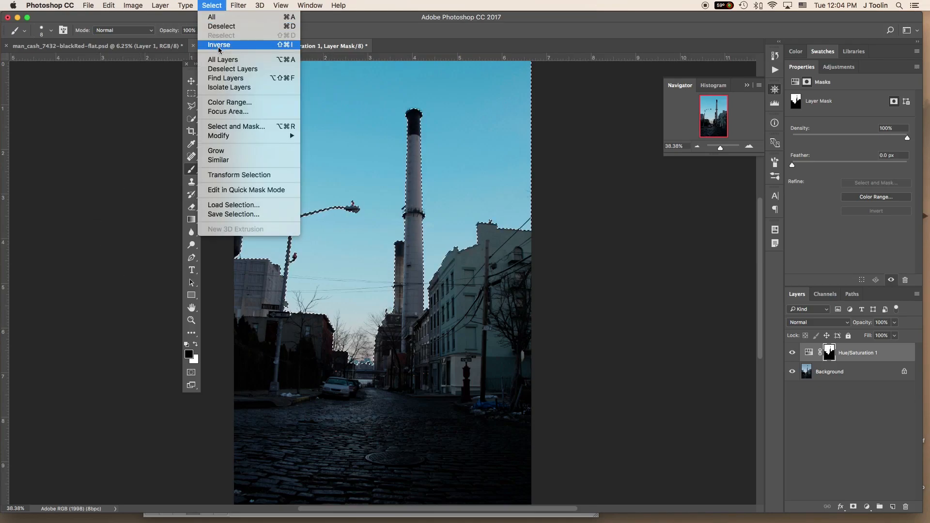
{"action": "left_click", "coordinate": [285, 48]}
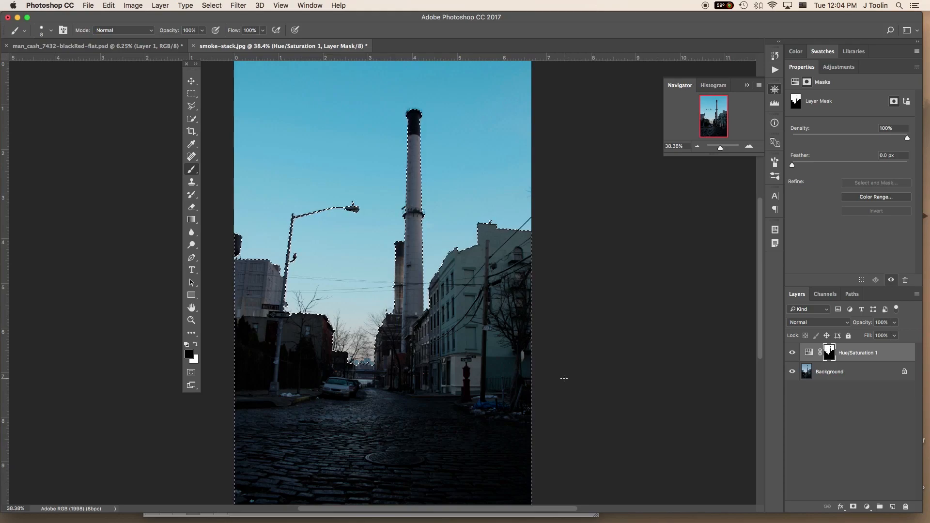
{"action": "left_click", "coordinate": [839, 67]}
{"action": "left_click", "coordinate": [849, 90]}
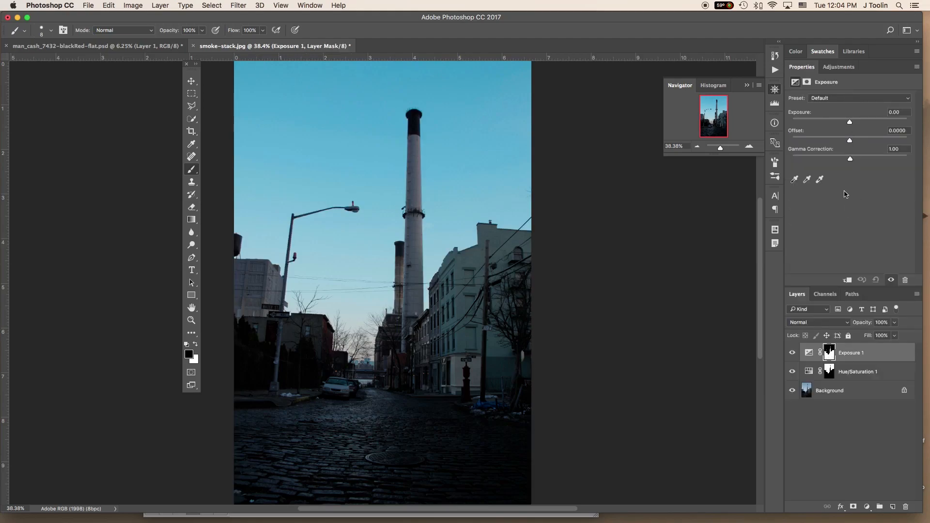
{"action": "left_click", "coordinate": [851, 122]}
{"action": "left_click_drag", "start_coordinate": [851, 124], "coordinate": [858, 123]}
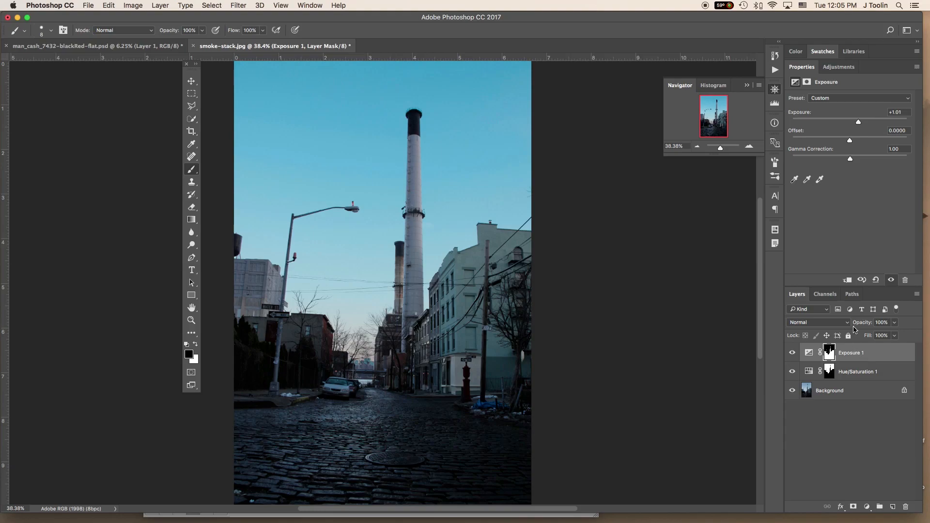
- Add a Levels adjustment layer above the Exposure layer and set its midtone level to 1.14
{"action": "left_click", "coordinate": [838, 67]}
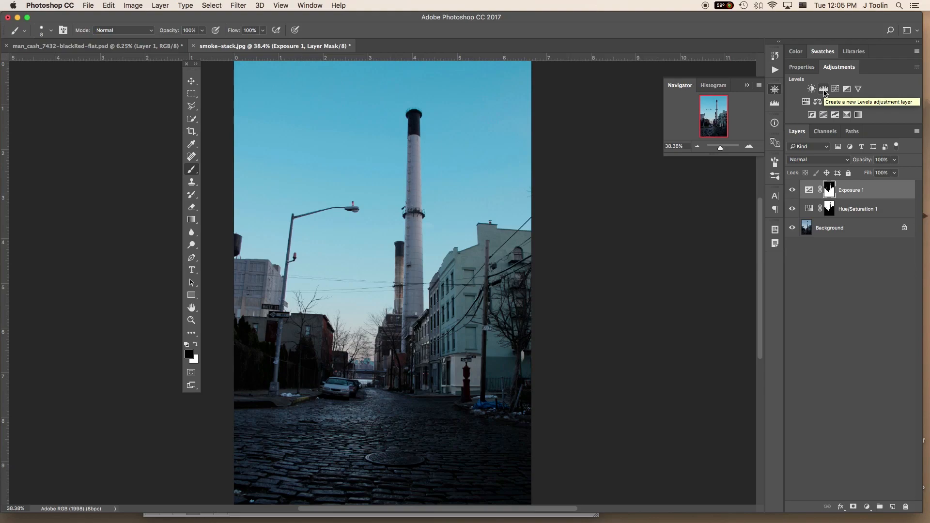
{"action": "left_click", "coordinate": [824, 90]}
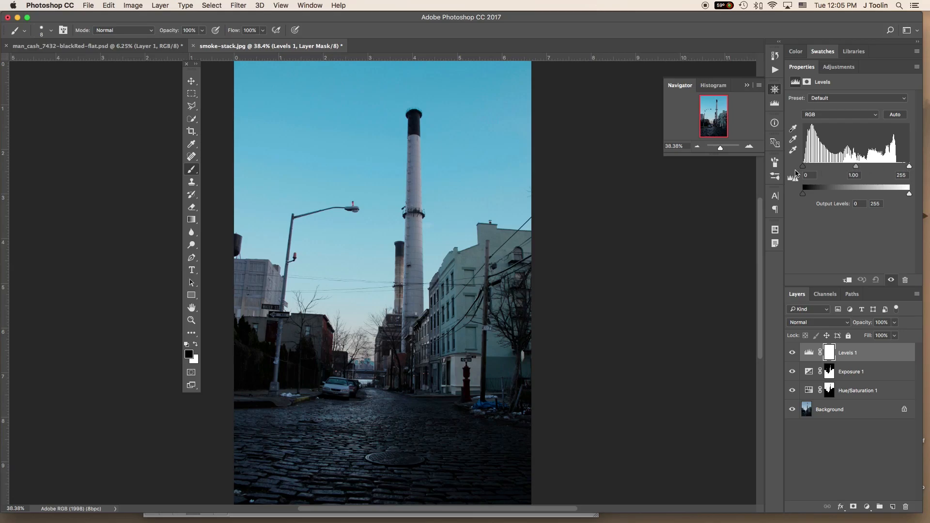
{"action": "left_click_drag", "start_coordinate": [803, 167], "coordinate": [754, 170]}
{"action": "left_click_drag", "start_coordinate": [912, 171], "coordinate": [855, 170]}
{"action": "left_click_drag", "start_coordinate": [855, 168], "coordinate": [841, 166]}
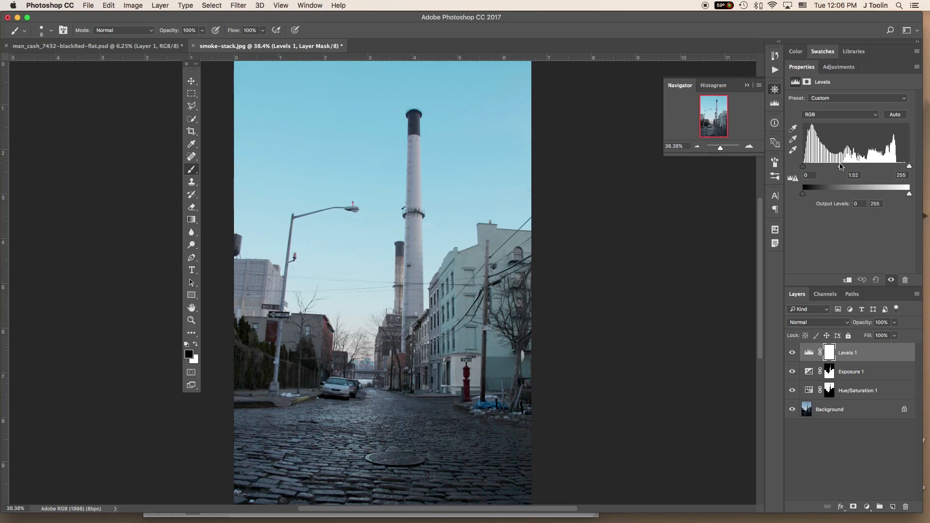
{"action": "left_click_drag", "start_coordinate": [841, 166], "coordinate": [851, 170]}
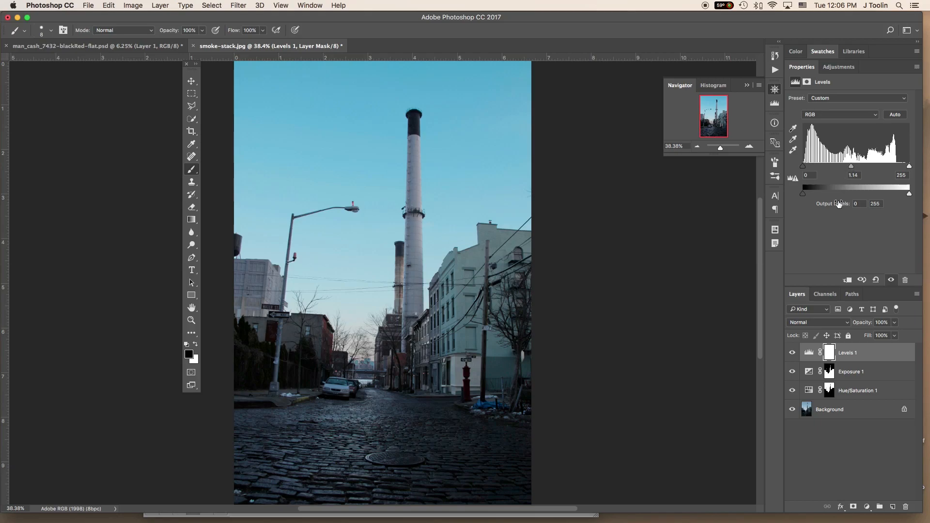
- Compare the image with and without the Levels adjustment, then clip it to the Exposure layer, keeping its midtones at 1.14
{"action": "left_click", "coordinate": [891, 281]}
{"action": "left_click", "coordinate": [891, 281]}
{"action": "left_click", "coordinate": [848, 281]}
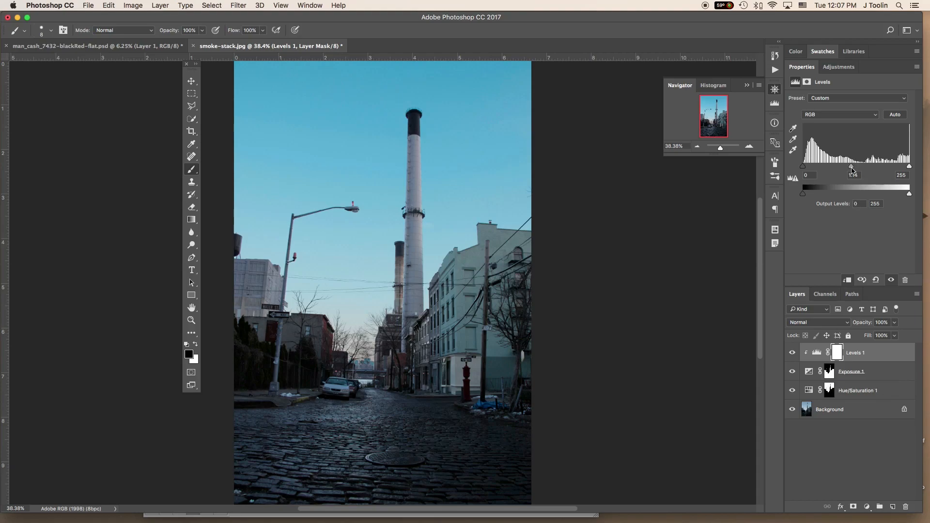
{"action": "mouse_move", "coordinate": [852, 167]}
{"action": "left_mouse_down"}
{"action": "mouse_move", "coordinate": [839, 169]}
{"action": "mouse_move", "coordinate": [856, 177]}
{"action": "left_mouse_up"}
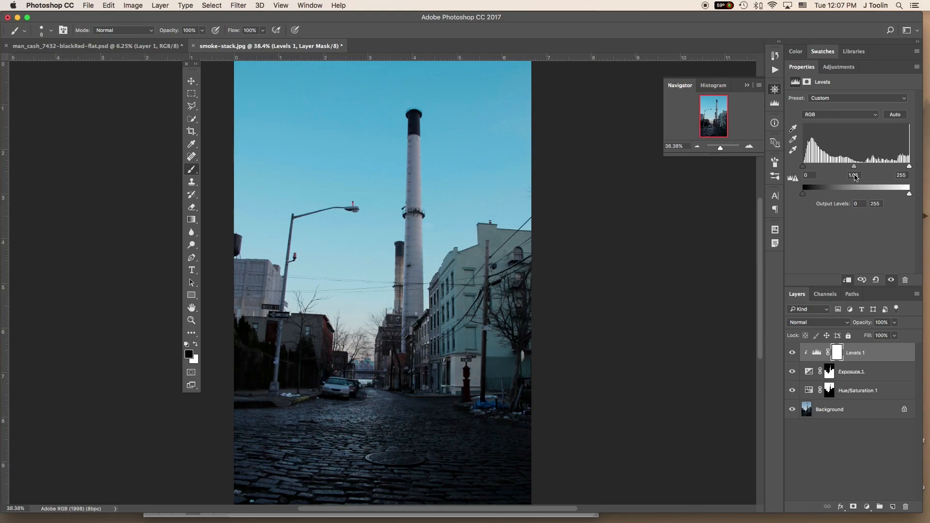
{"action": "left_click_drag", "start_coordinate": [856, 178], "coordinate": [854, 179]}
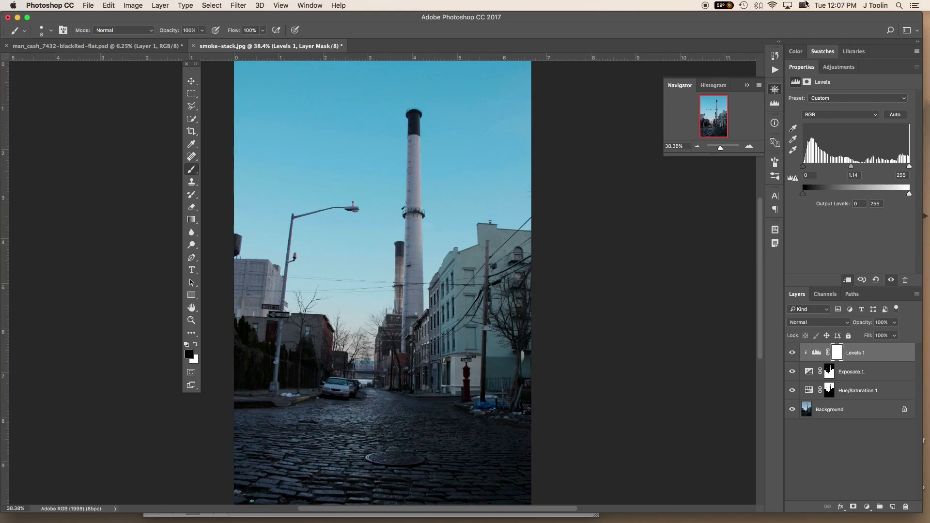
- Add an Invert adjustment layer above Levels and clip it to the Exposure layer, leaving its opacity at 100%
{"action": "left_click", "coordinate": [841, 69]}
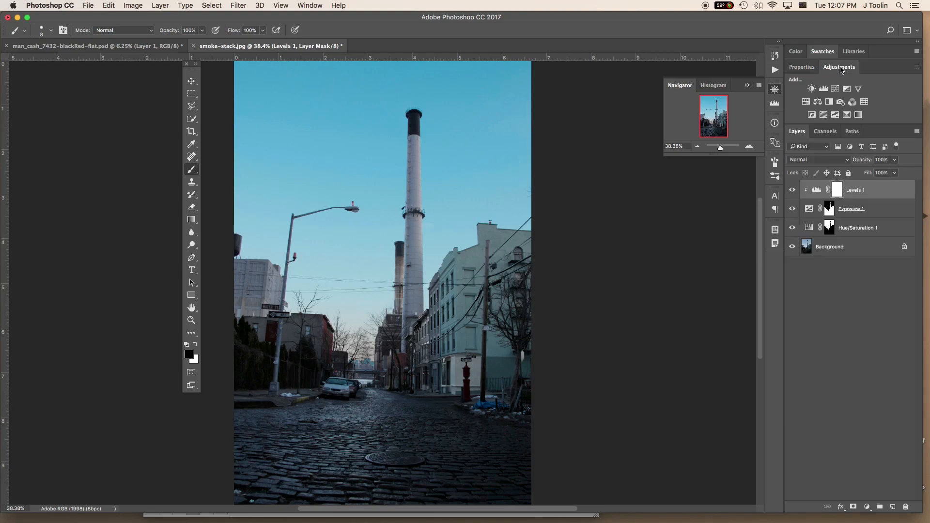
{"action": "left_click", "coordinate": [812, 115]}
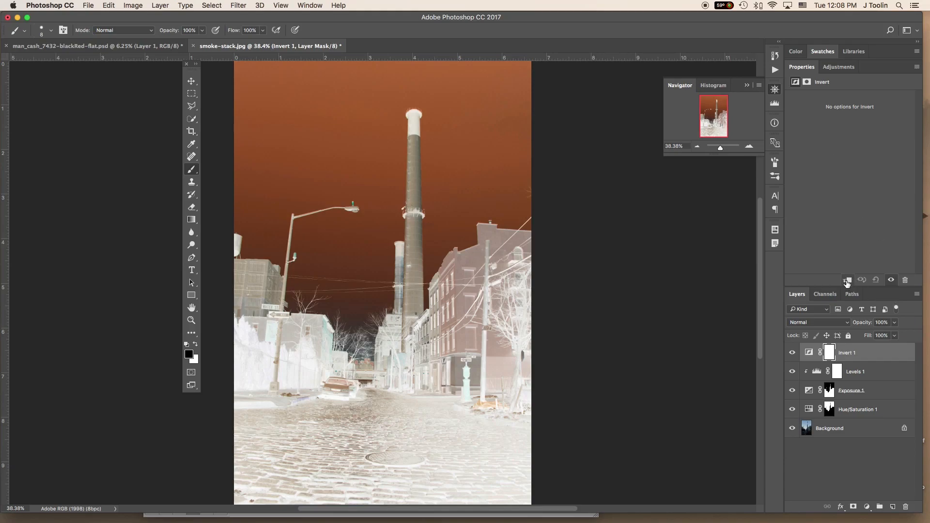
{"action": "left_click", "coordinate": [847, 281]}
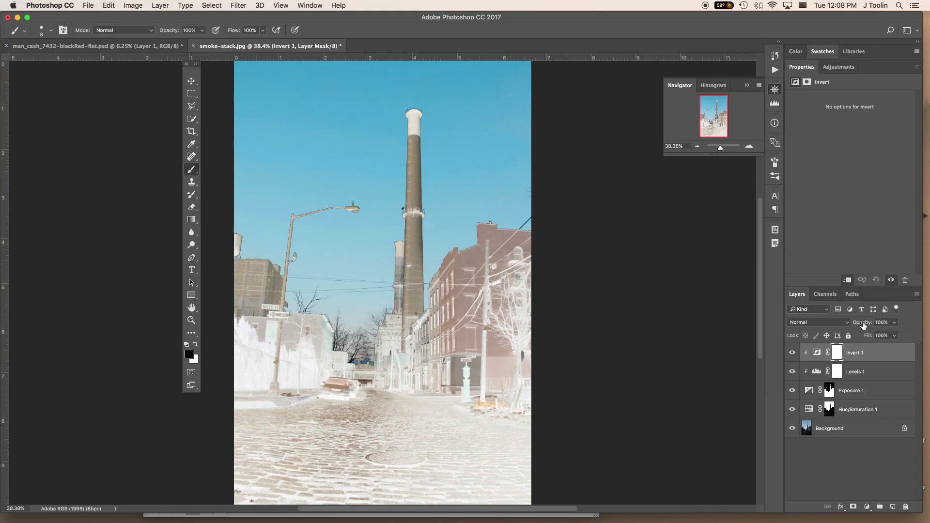
{"action": "left_click_drag", "start_coordinate": [862, 326], "coordinate": [826, 329]}
{"action": "key", "text": "super+z"}
- Try the Darken, Overlay, Vivid Light, Color Dodge, Color Burn and Multiply blend modes on the Invert layer
{"action": "left_click", "coordinate": [820, 324]}
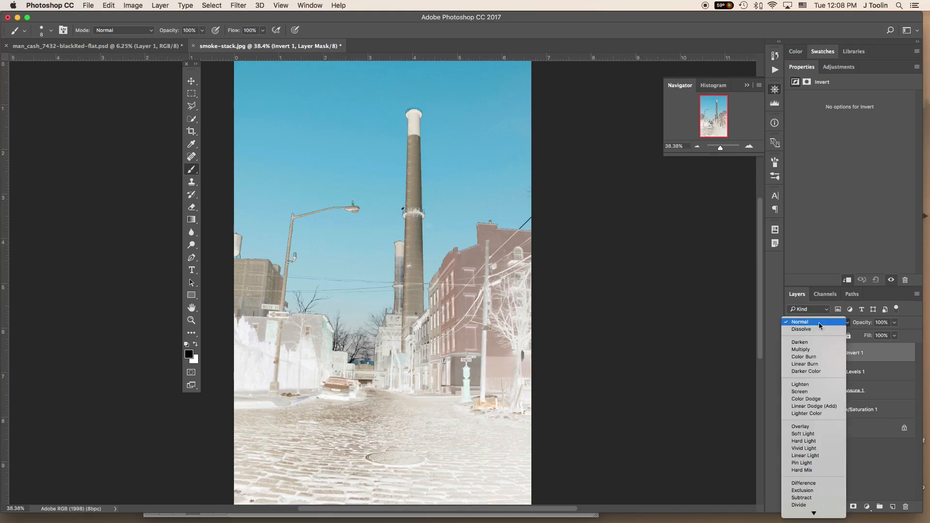
{"action": "left_click", "coordinate": [809, 344]}
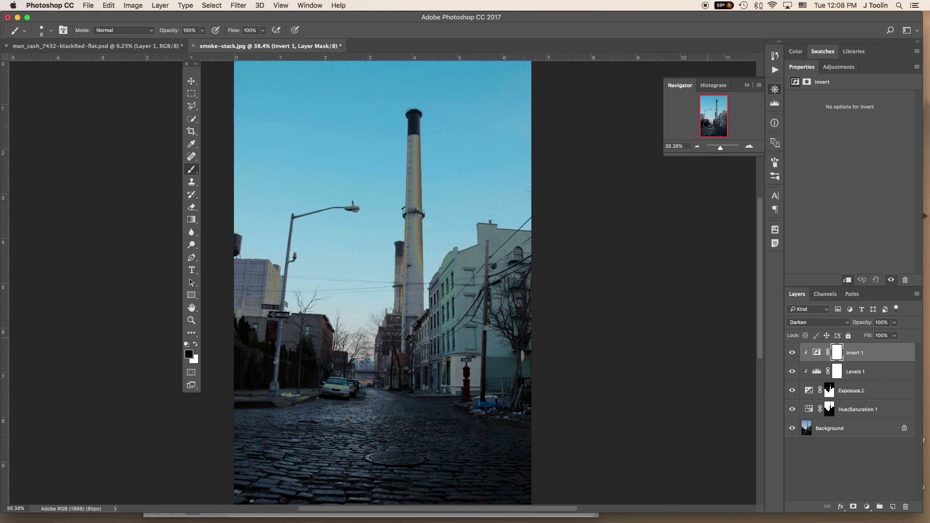
{"action": "left_click", "coordinate": [832, 323]}
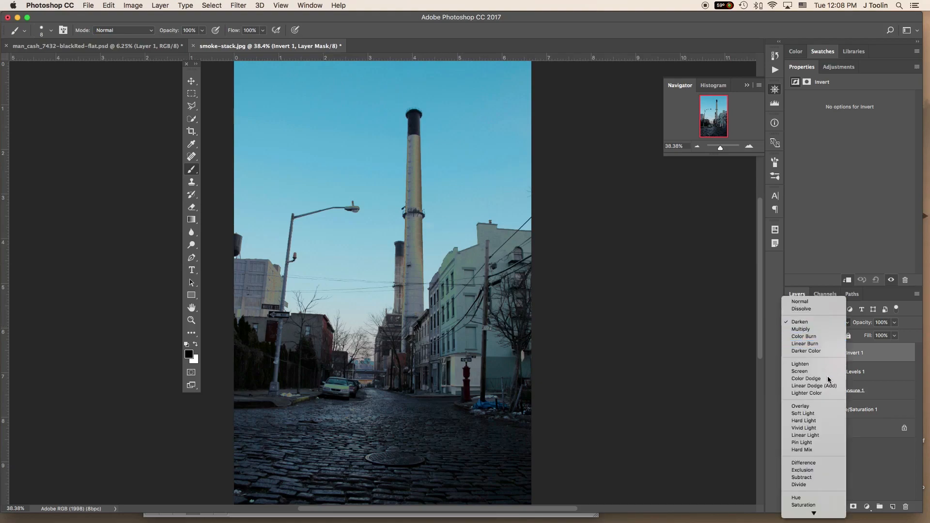
{"action": "left_click", "coordinate": [819, 406]}
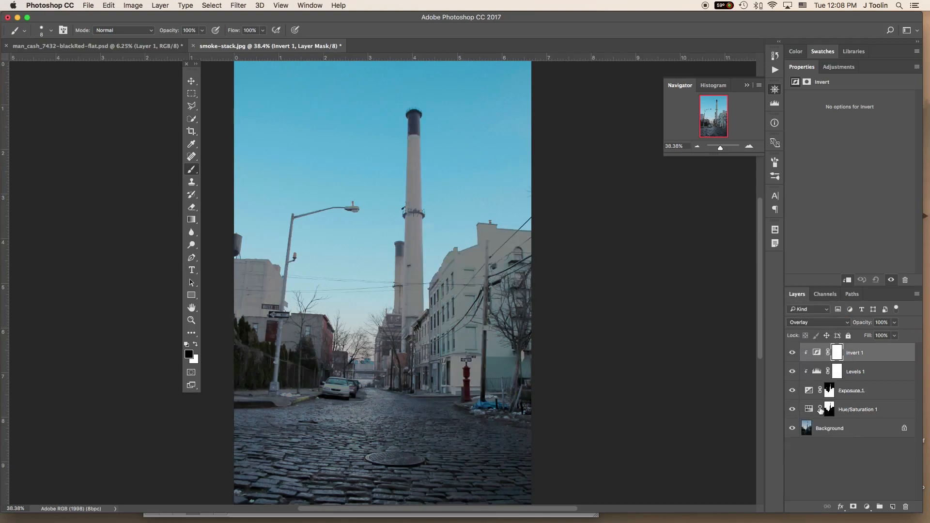
{"action": "left_click", "coordinate": [823, 323]}
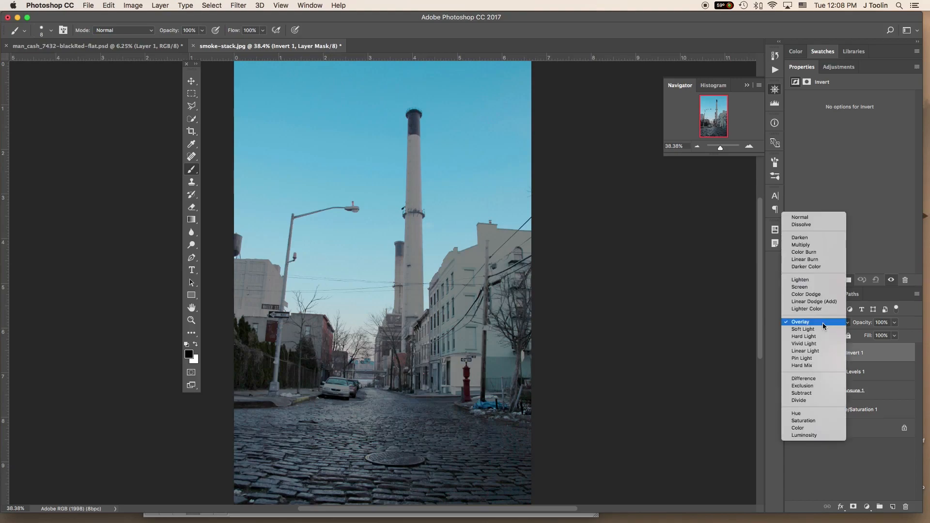
{"action": "left_click", "coordinate": [820, 343]}
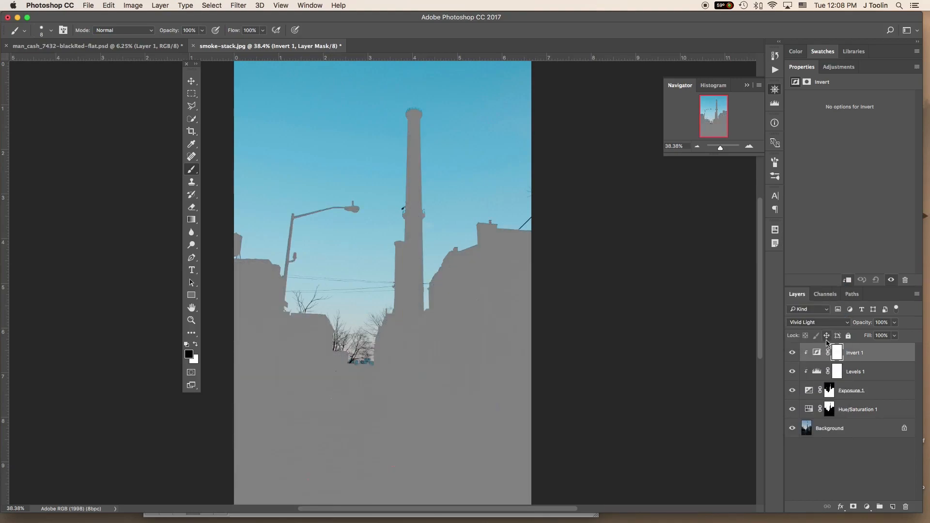
{"action": "left_click", "coordinate": [824, 323]}
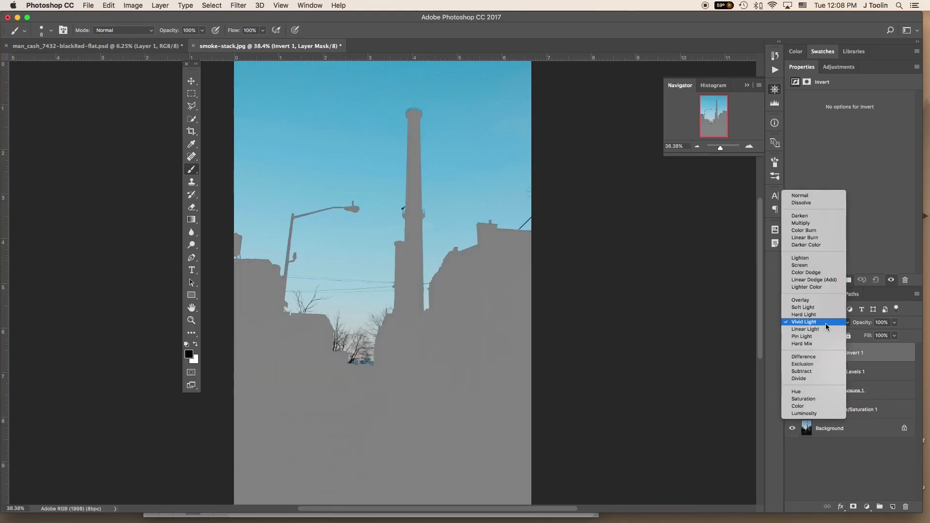
{"action": "left_click", "coordinate": [818, 272]}
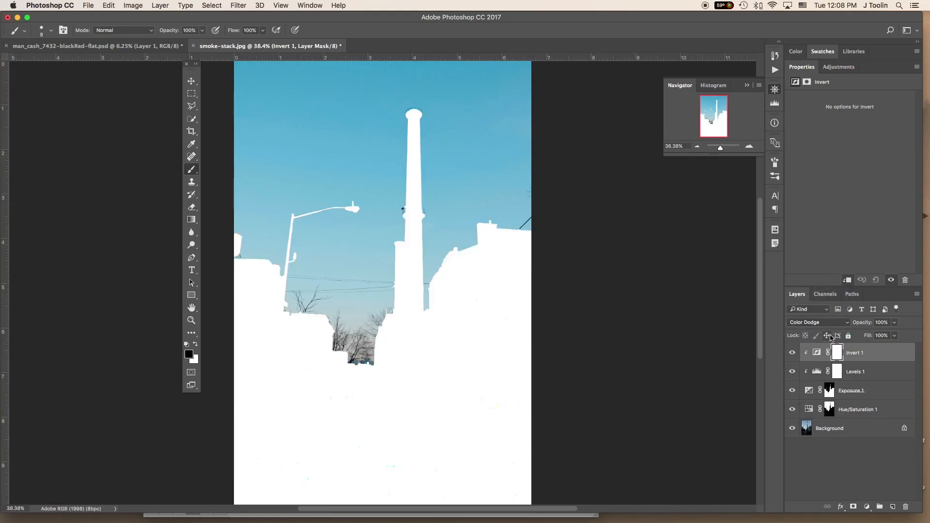
{"action": "left_click", "coordinate": [832, 323]}
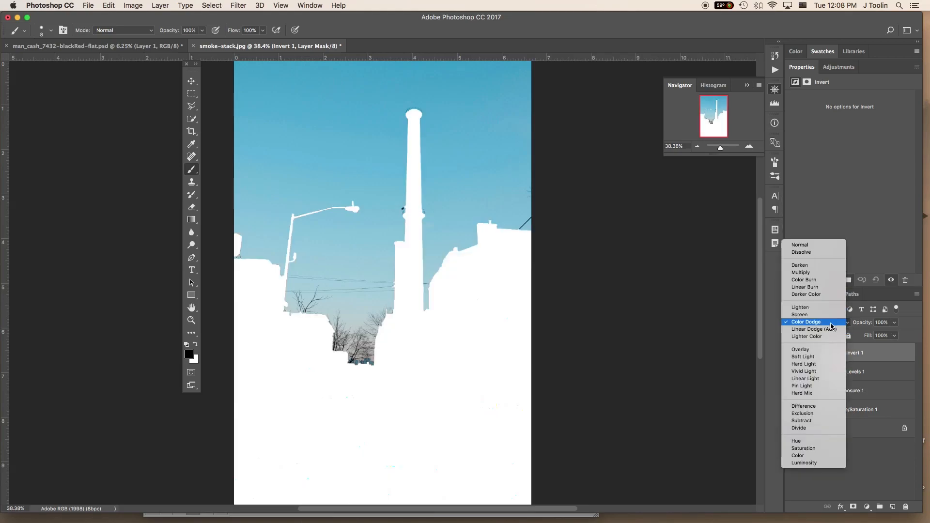
{"action": "left_click", "coordinate": [813, 280]}
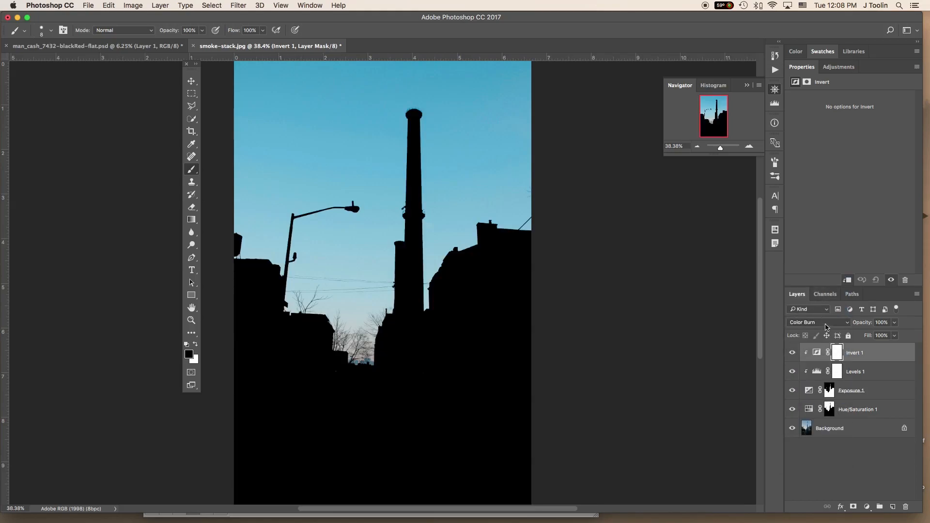
{"action": "left_click", "coordinate": [826, 323]}
{"action": "left_click", "coordinate": [812, 315]}
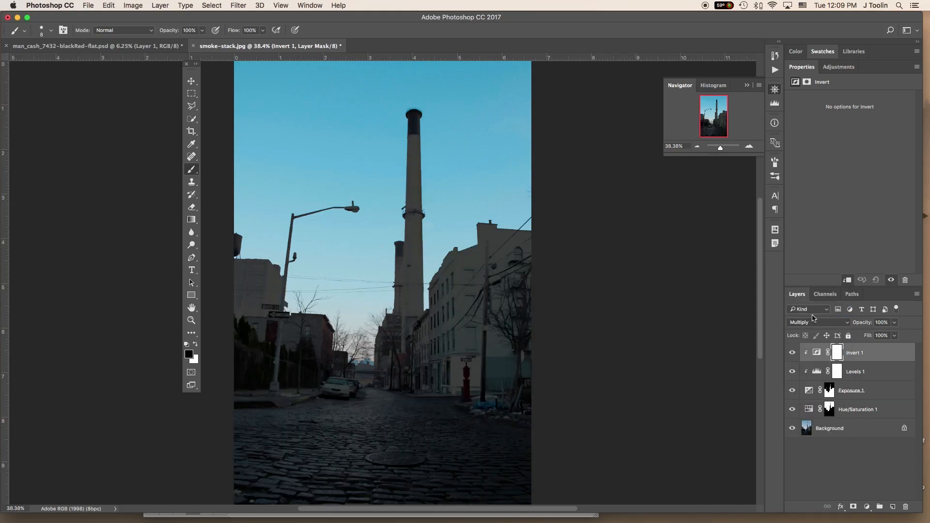
- Return the Invert layer's blend mode to Normal and hide the layer
{"action": "left_click", "coordinate": [820, 324]}
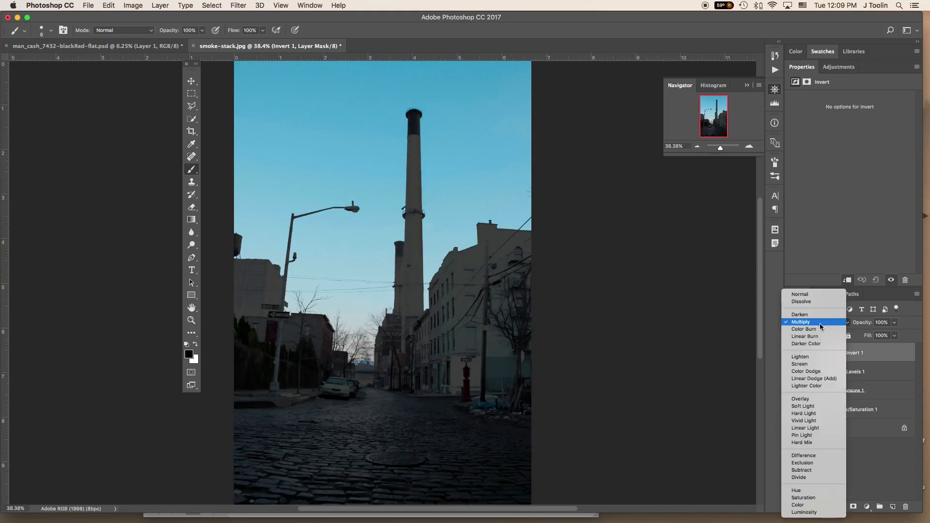
{"action": "left_click", "coordinate": [810, 295]}
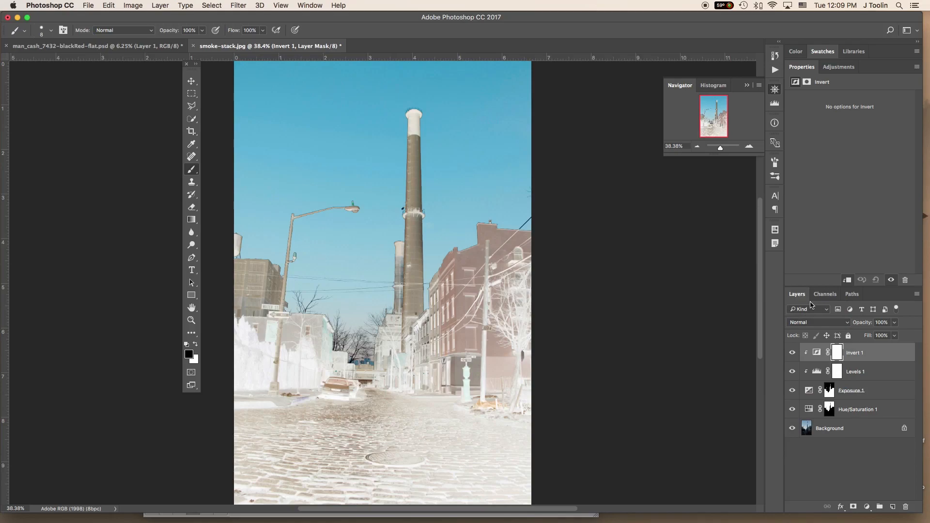
{"action": "left_click", "coordinate": [793, 353]}
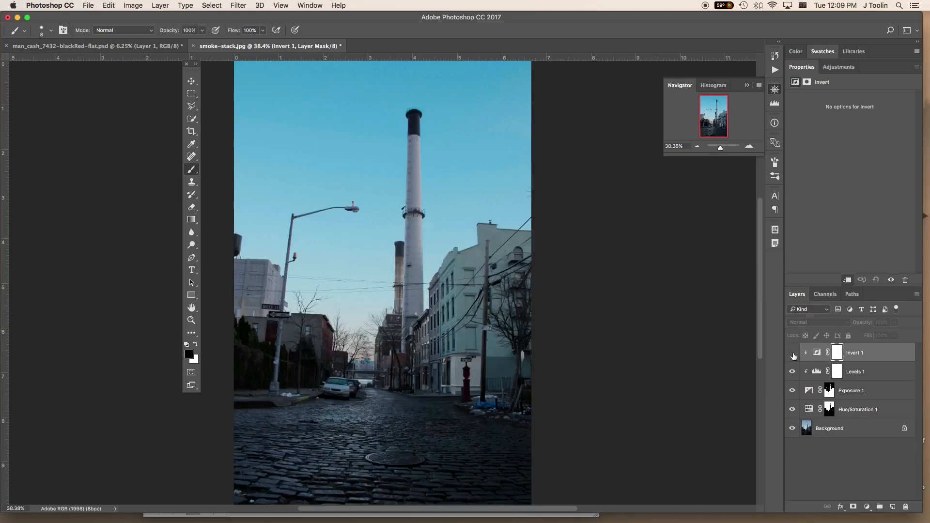
- Collapse the floating Navigator and capture a region screenshot covering the photo and its layer stack
{"action": "left_click", "coordinate": [792, 353]}
{"action": "left_click", "coordinate": [793, 353]}
{"action": "left_click", "coordinate": [748, 86]}
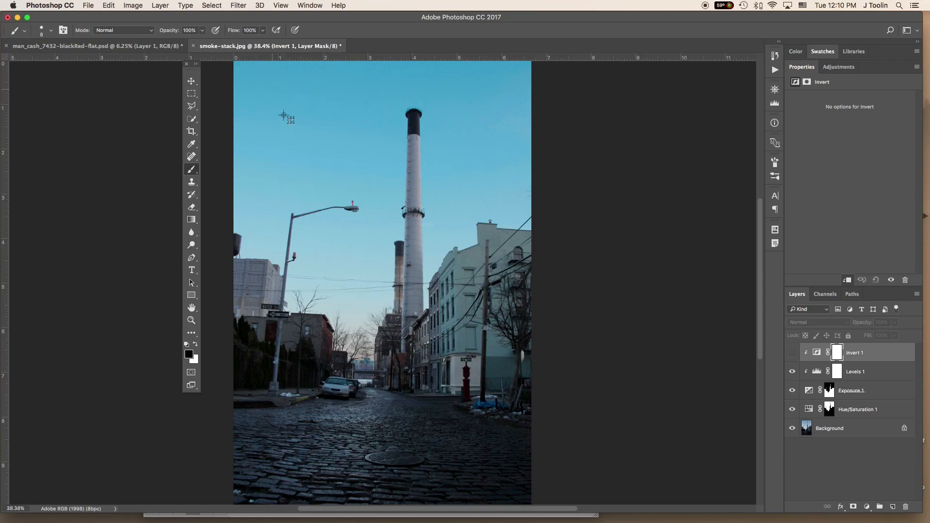
{"action": "left_click_drag", "start_coordinate": [245, 102], "coordinate": [913, 506]}
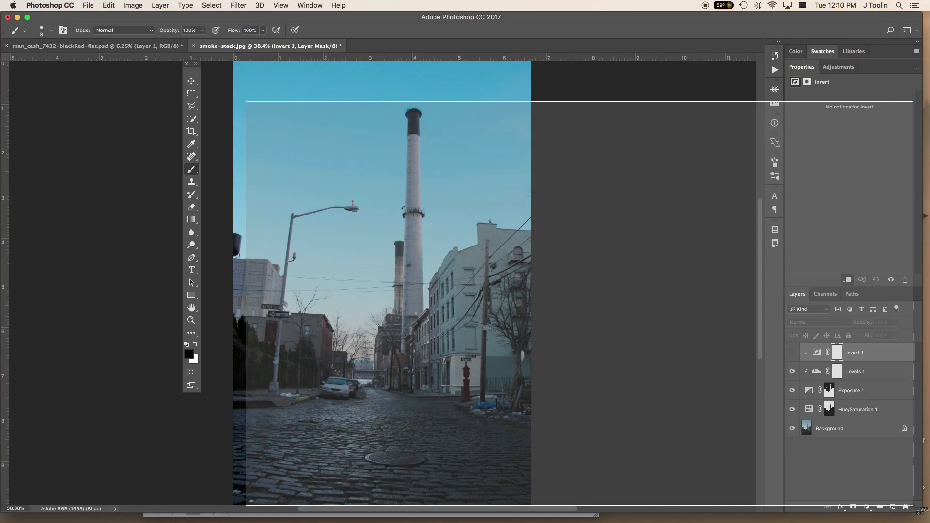
{"action": "left_click_drag", "start_coordinate": [913, 505], "coordinate": [913, 506]}
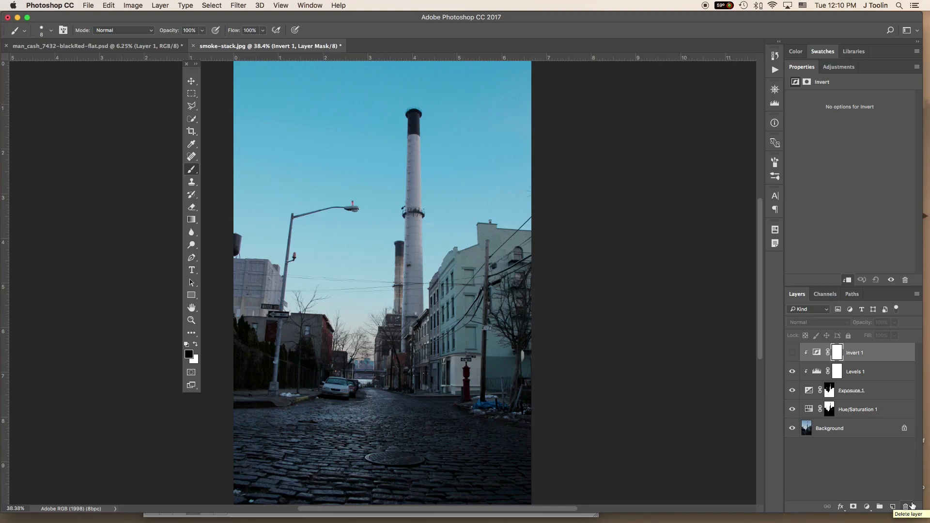
- Save the layered project as smoke-stack-proj.psd in Photoshop format, keeping layers and alpha channels
{"action": "key", "text": "super+s"}
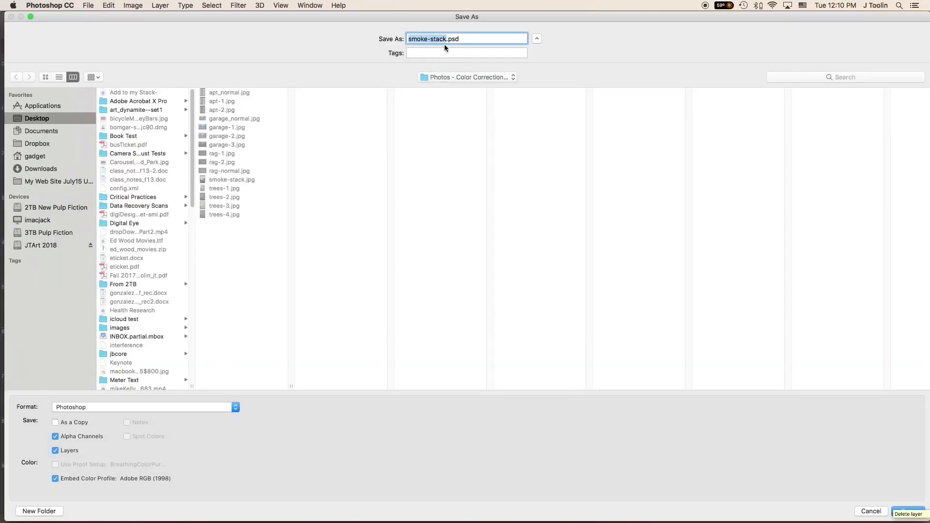
{"action": "left_click", "coordinate": [446, 39]}
{"action": "type", "text": "-proj"}
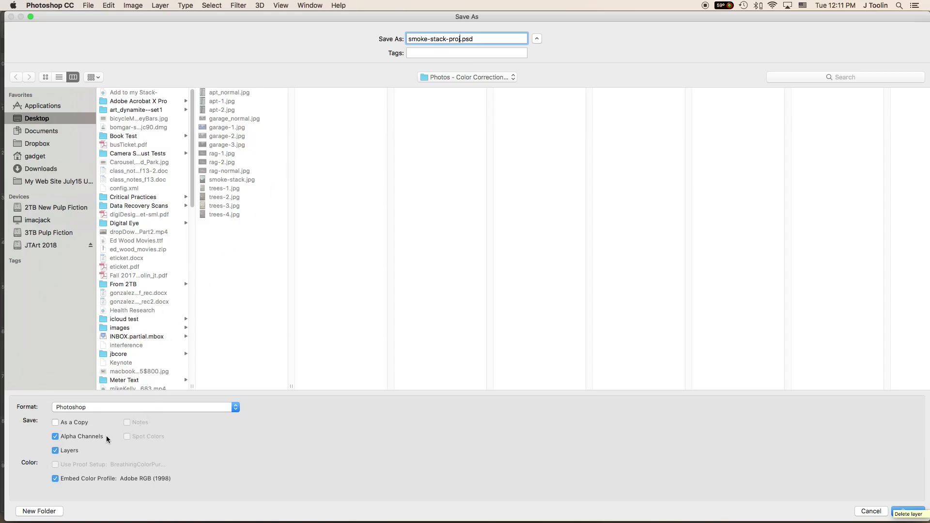
{"action": "left_click", "coordinate": [905, 509]}
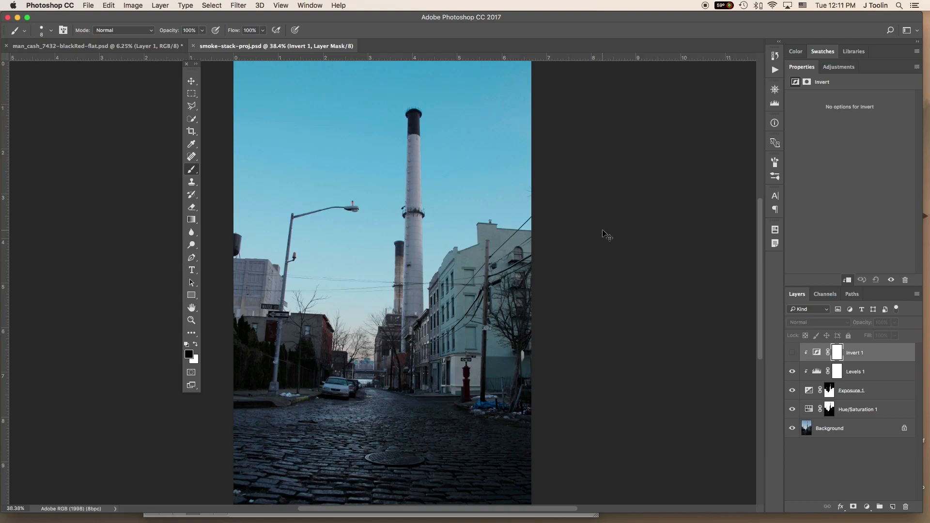
- Set up a separate copy of the project in JPEG format with the file name smoke-stack-flat.jpg
{"action": "key", "text": "super+shift+s"}
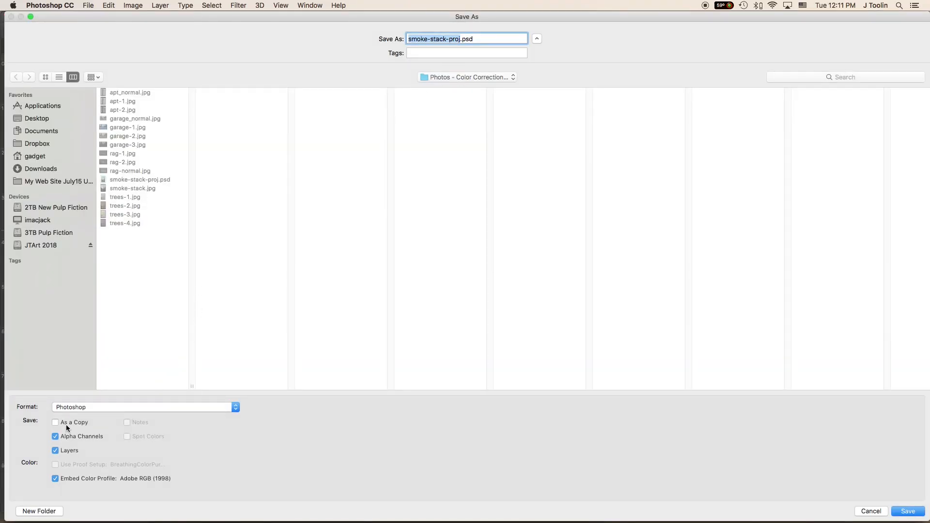
{"action": "left_click", "coordinate": [115, 407]}
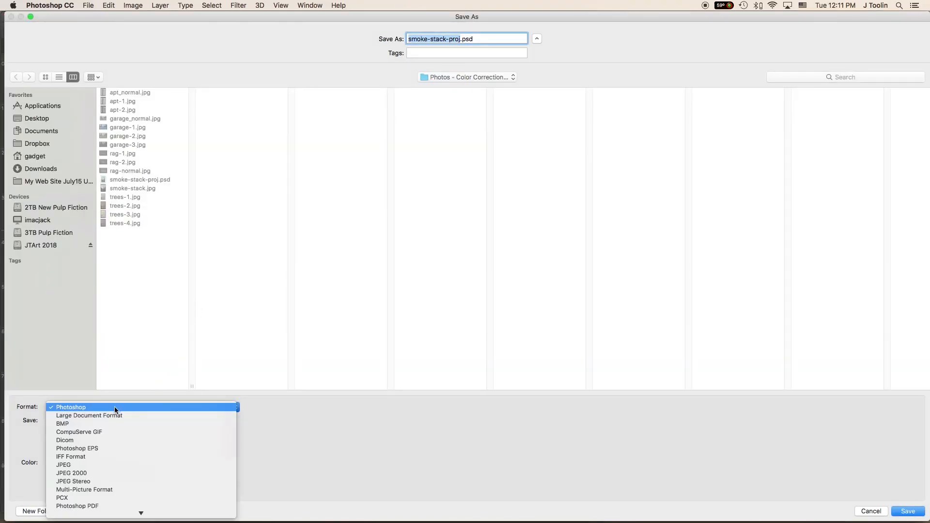
{"action": "left_click", "coordinate": [84, 465]}
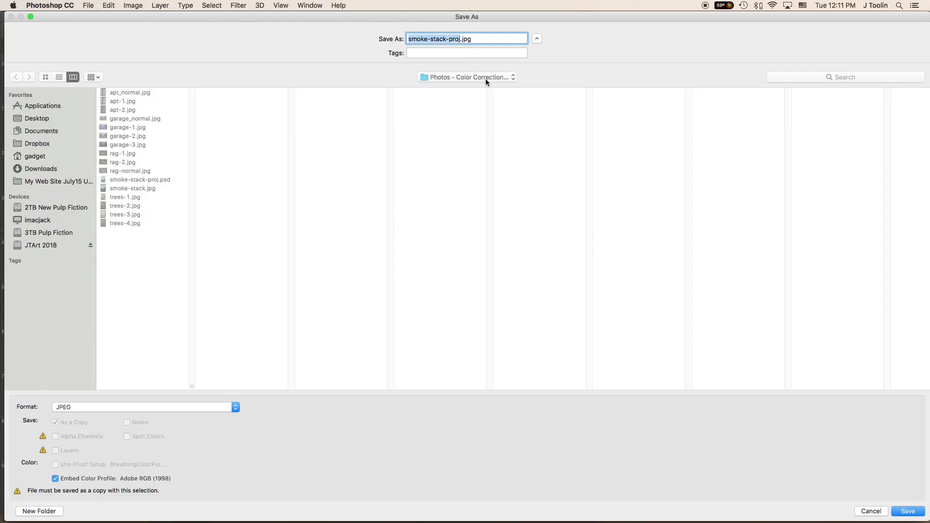
{"action": "left_click", "coordinate": [460, 40]}
{"action": "key", "text": "BackSpace"}
{"action": "key", "text": "BackSpace"}
{"action": "key", "text": "BackSpace"}
{"action": "key", "text": "BackSpace"}
{"action": "type", "text": "flat"}
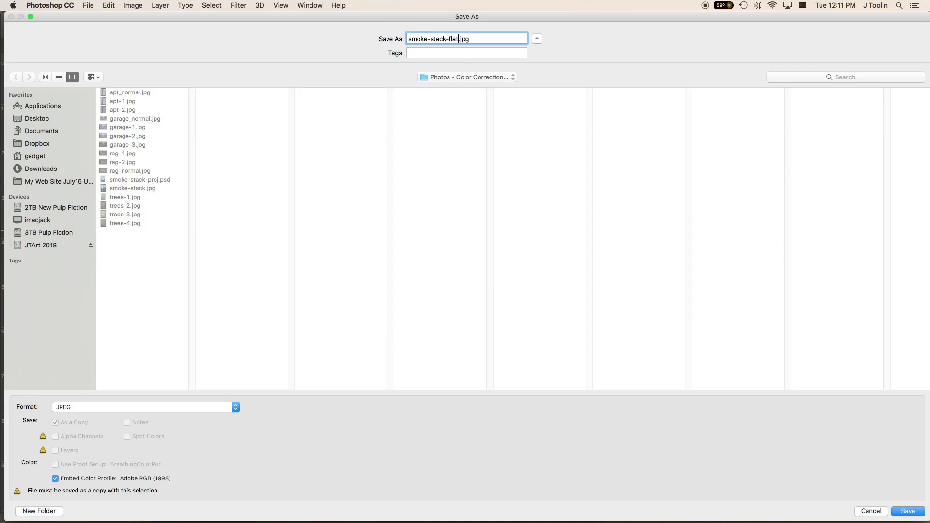
- Remove "flat" from the JPEG copy's file name, leaving smoke-stack-.jpg, and save the copy
{"action": "key", "text": "BackSpace"}
{"action": "key", "text": "BackSpace"}
{"action": "key", "text": "BackSpace"}
{"action": "key", "text": "BackSpace"}
{"action": "left_click", "coordinate": [915, 512]}
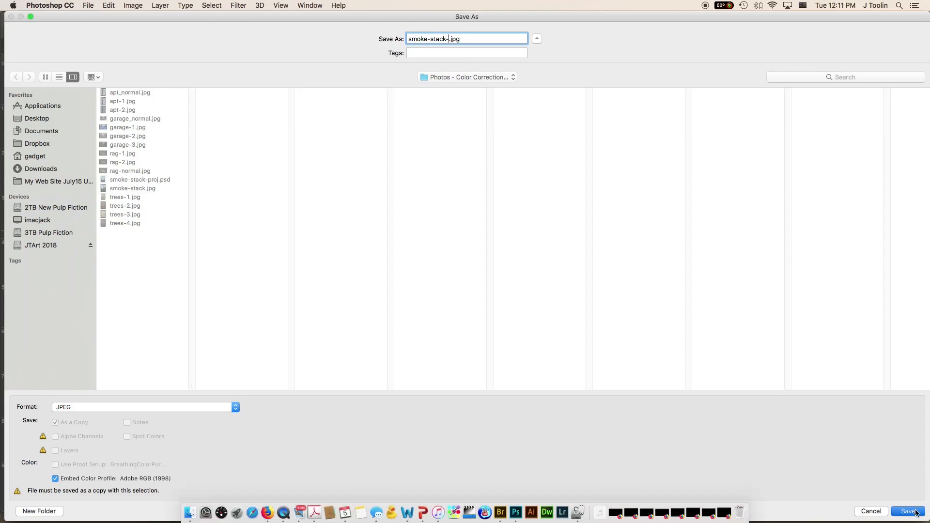